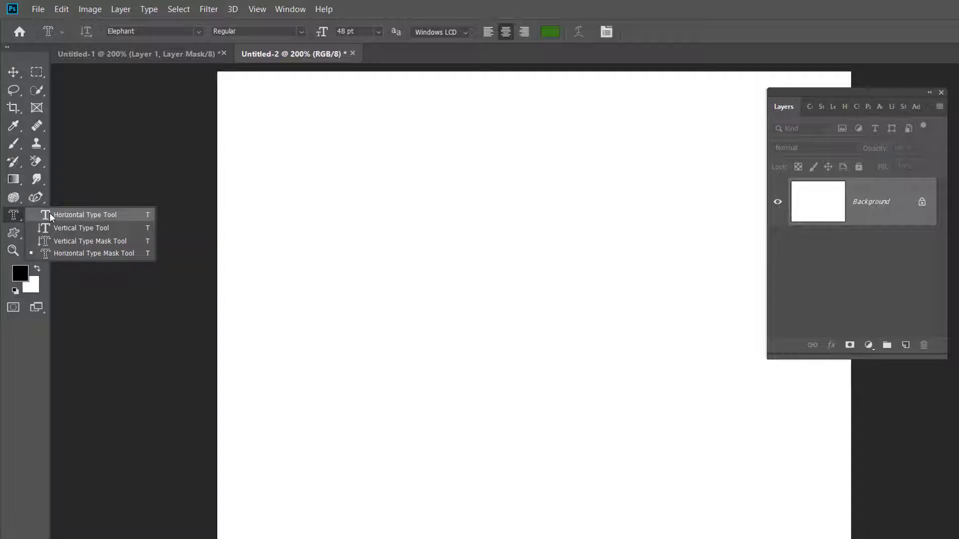
Create a horizontal paragraph text box across most of the white canvas with the Horizontal Type tool, keeping the Lorem ipsum placeholder text
{"action": "left_click", "coordinate": [50, 215]}
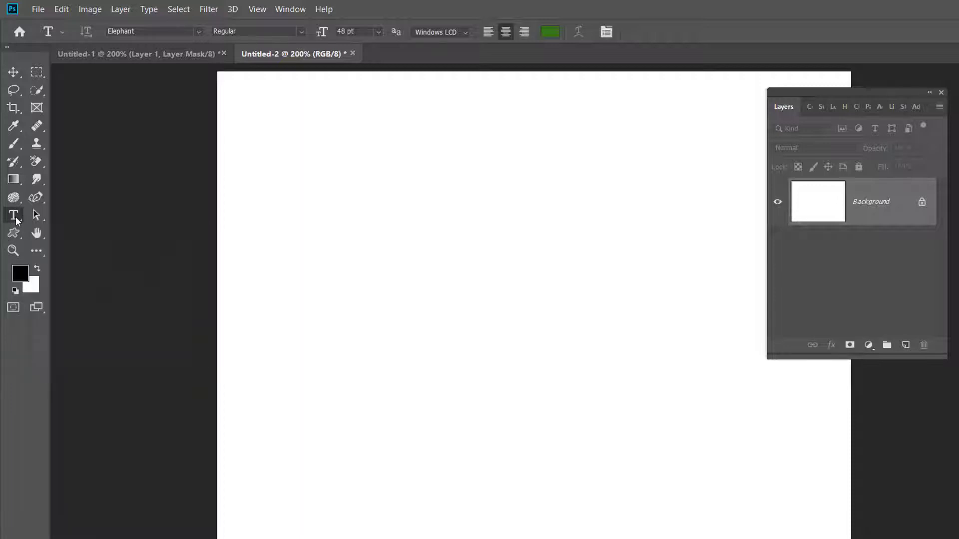
{"action": "right_click", "coordinate": [16, 220]}
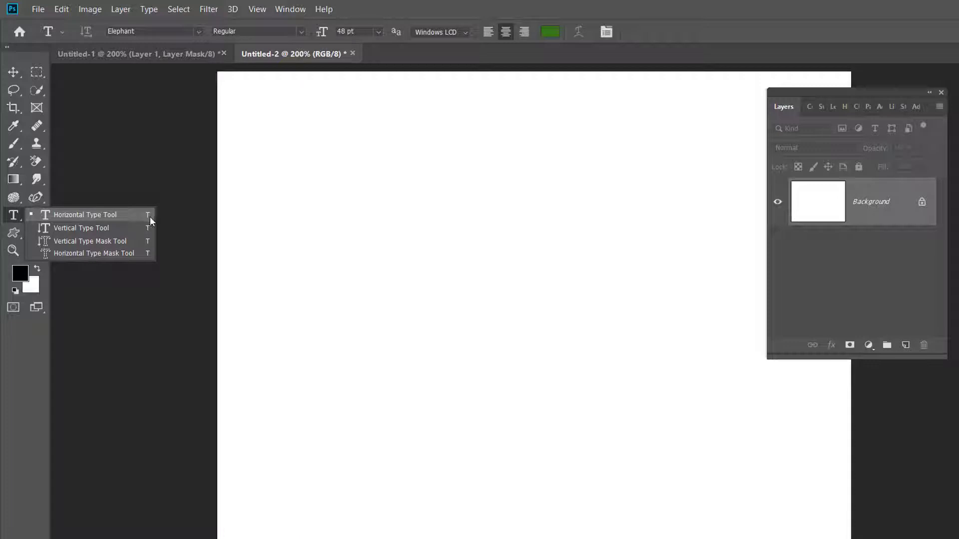
{"action": "left_click", "coordinate": [124, 218]}
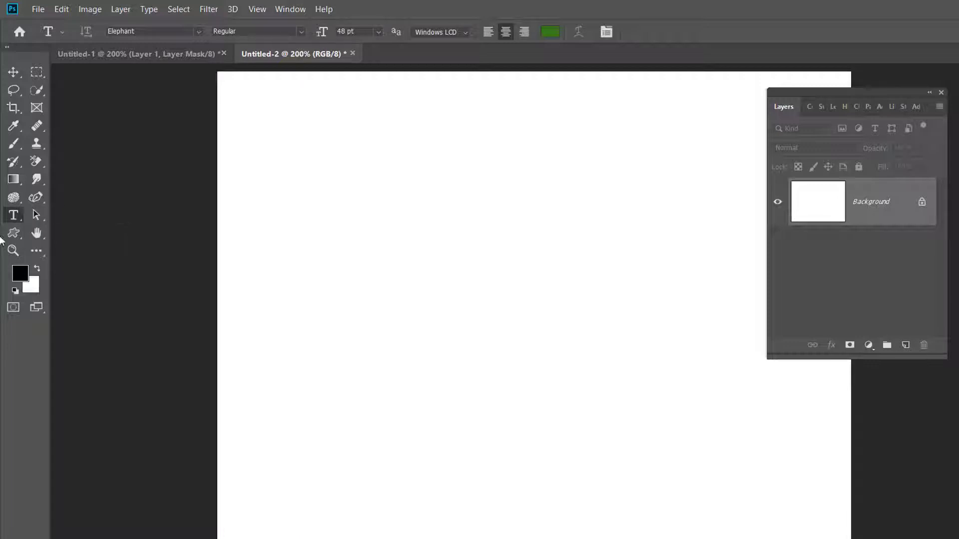
{"action": "right_click", "coordinate": [9, 217]}
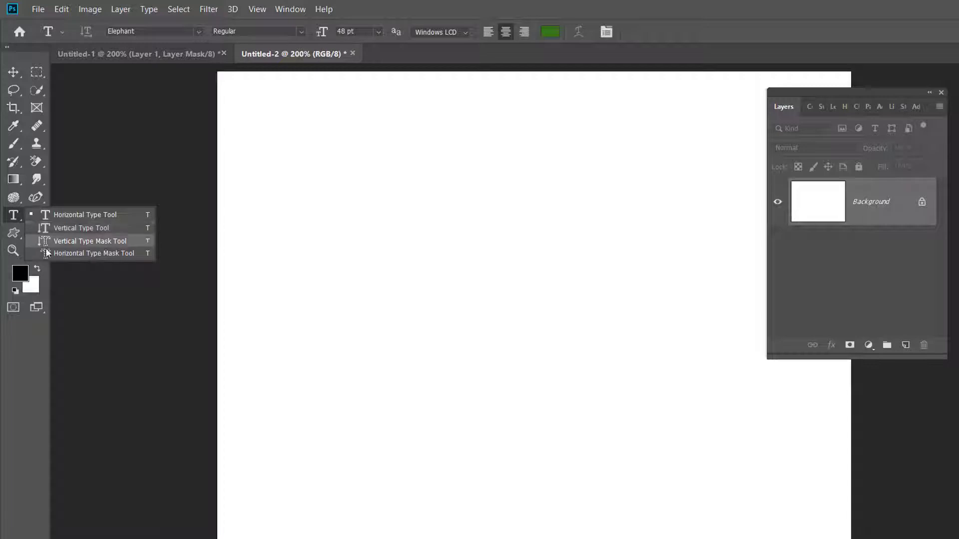
{"action": "left_click", "coordinate": [99, 216]}
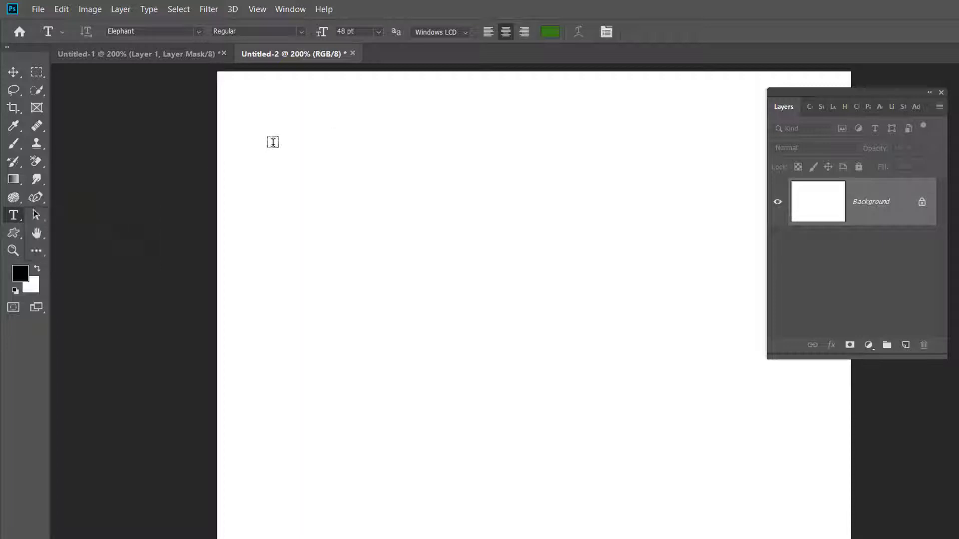
{"action": "left_click_drag", "start_coordinate": [287, 139], "coordinate": [796, 469]}
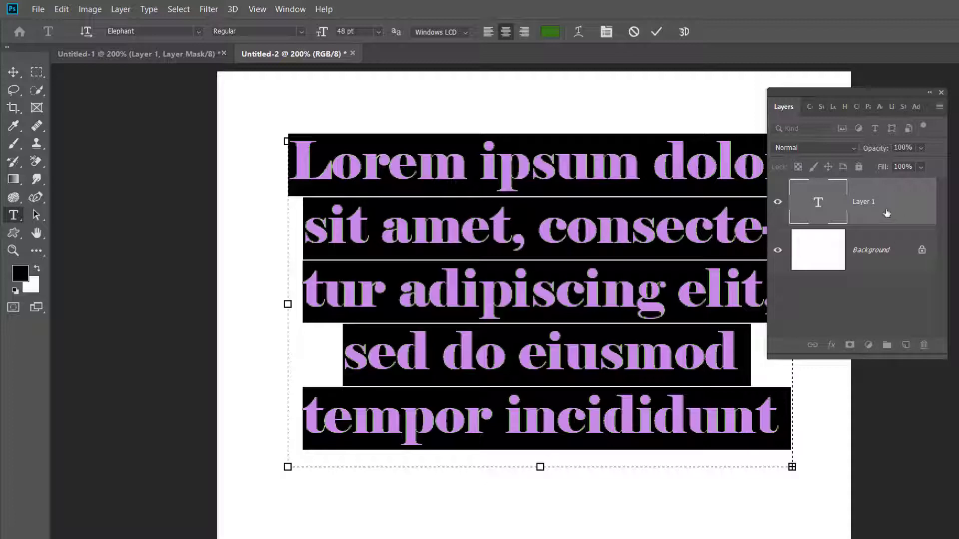
{"action": "left_click", "coordinate": [908, 226]}
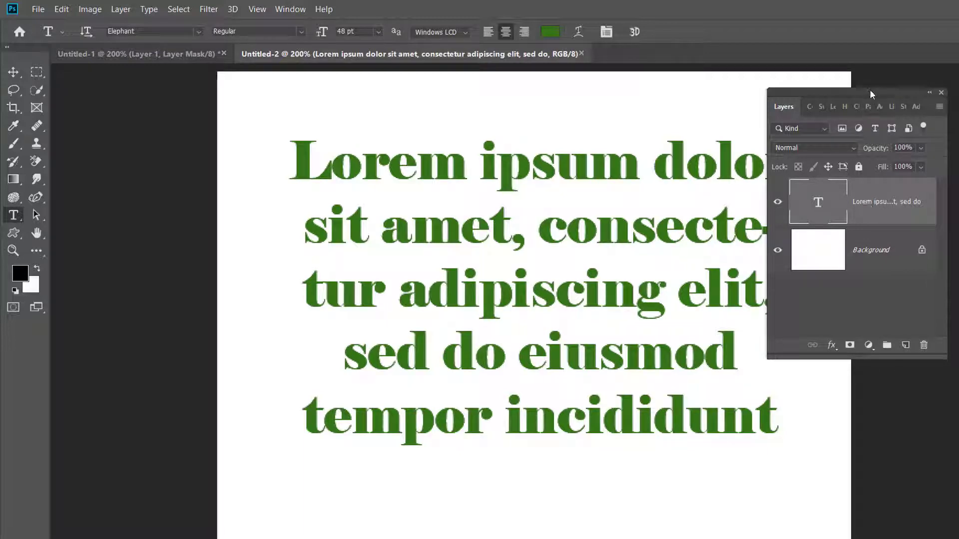
Separate Layers from its floating group, close the remaining group, and place Layers over the right part of the canvas
{"action": "left_click_drag", "start_coordinate": [871, 92], "coordinate": [761, 103]}
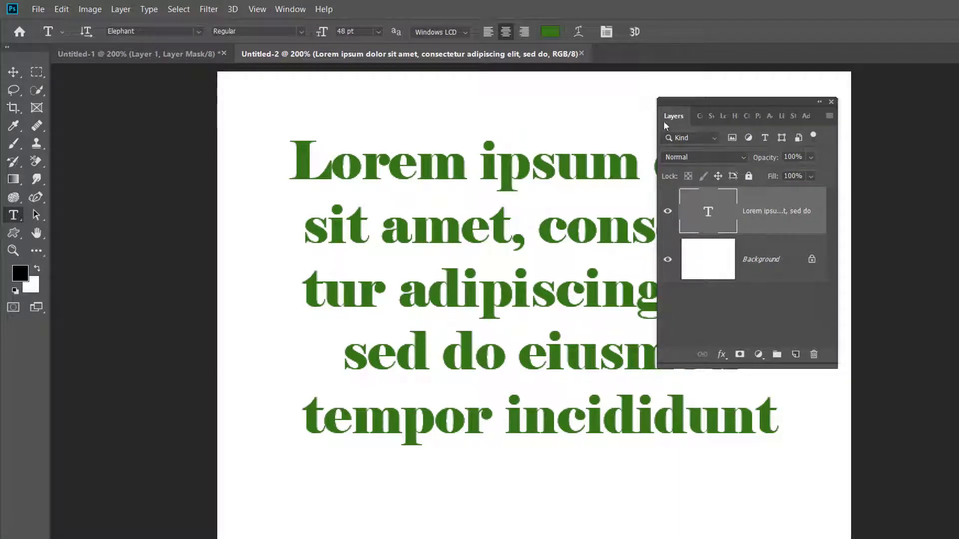
{"action": "left_click_drag", "start_coordinate": [663, 121], "coordinate": [612, 116]}
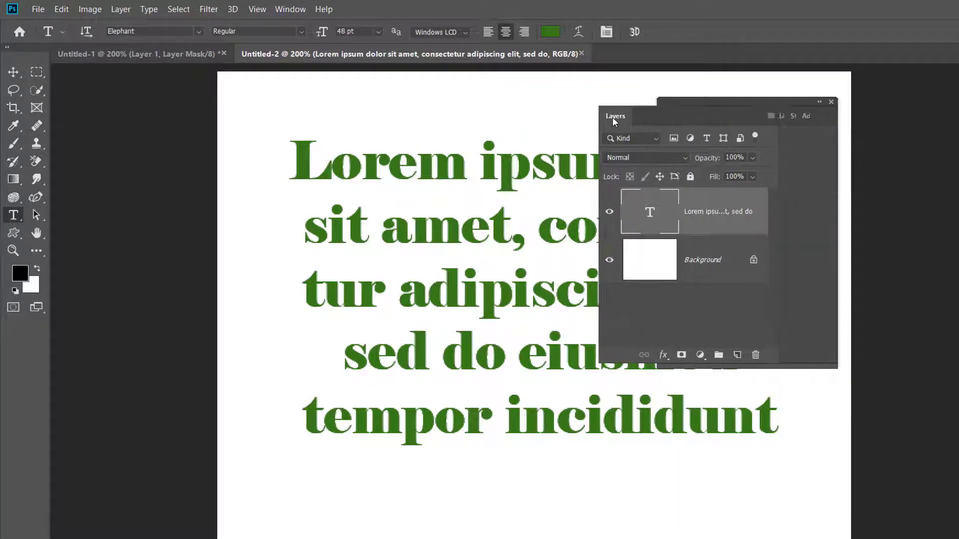
{"action": "left_click_drag", "start_coordinate": [791, 102], "coordinate": [934, 109]}
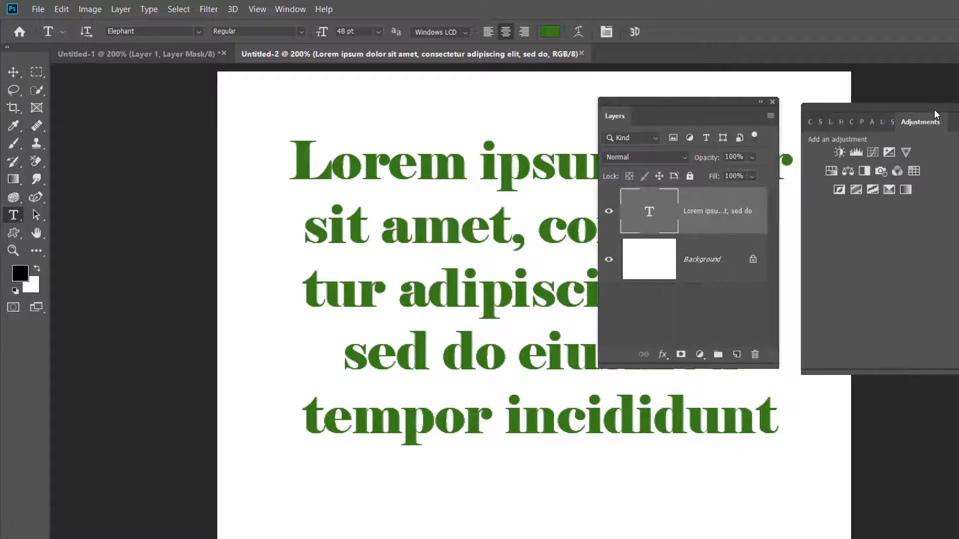
{"action": "left_click_drag", "start_coordinate": [649, 100], "coordinate": [796, 103]}
{"action": "left_click", "coordinate": [958, 108]}
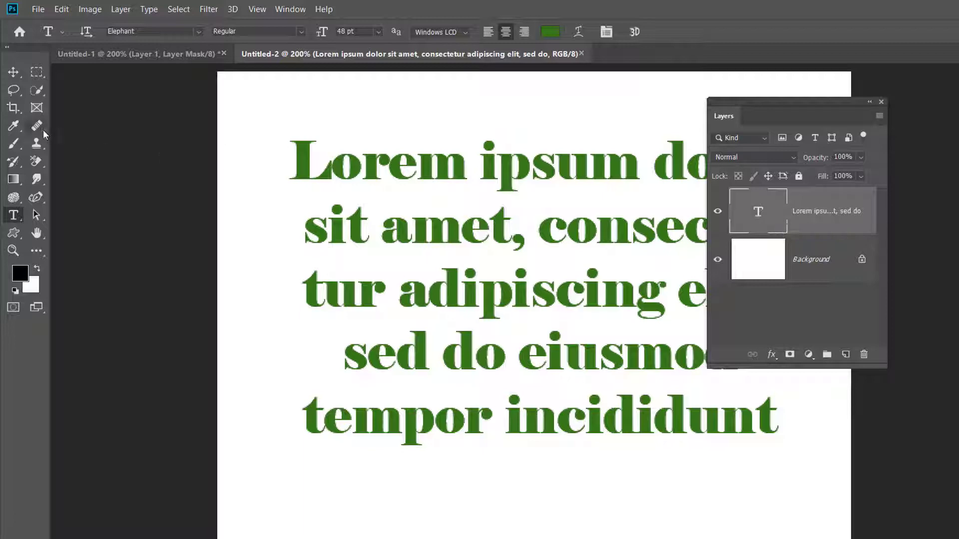
{"action": "left_click_drag", "start_coordinate": [817, 102], "coordinate": [777, 118]}
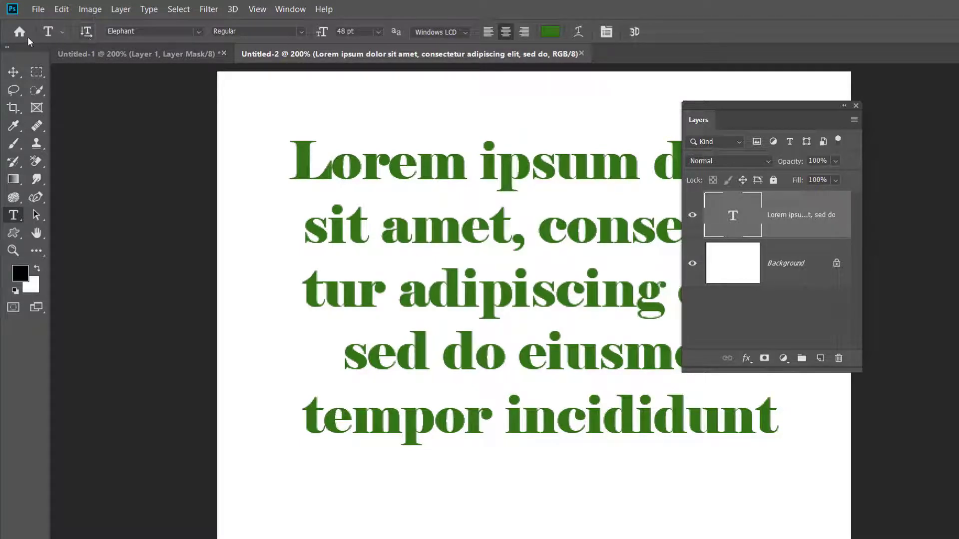
Move the Lorem ipsum text block slightly up and to the left with the Move tool
{"action": "left_click", "coordinate": [13, 73]}
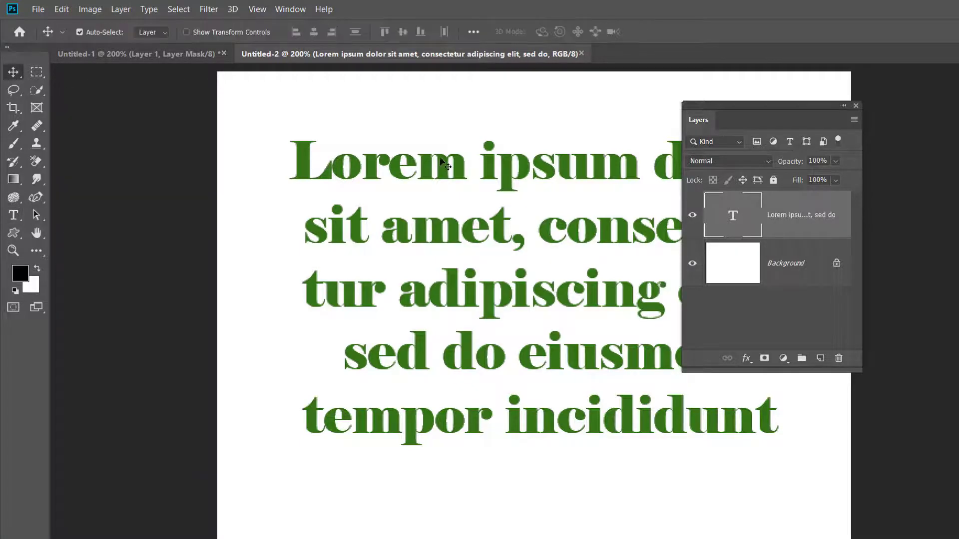
{"action": "mouse_move", "coordinate": [442, 164]}
{"action": "left_mouse_down"}
{"action": "mouse_move", "coordinate": [417, 175]}
{"action": "mouse_move", "coordinate": [477, 156]}
{"action": "mouse_move", "coordinate": [421, 131]}
{"action": "mouse_move", "coordinate": [436, 161]}
{"action": "left_mouse_up"}
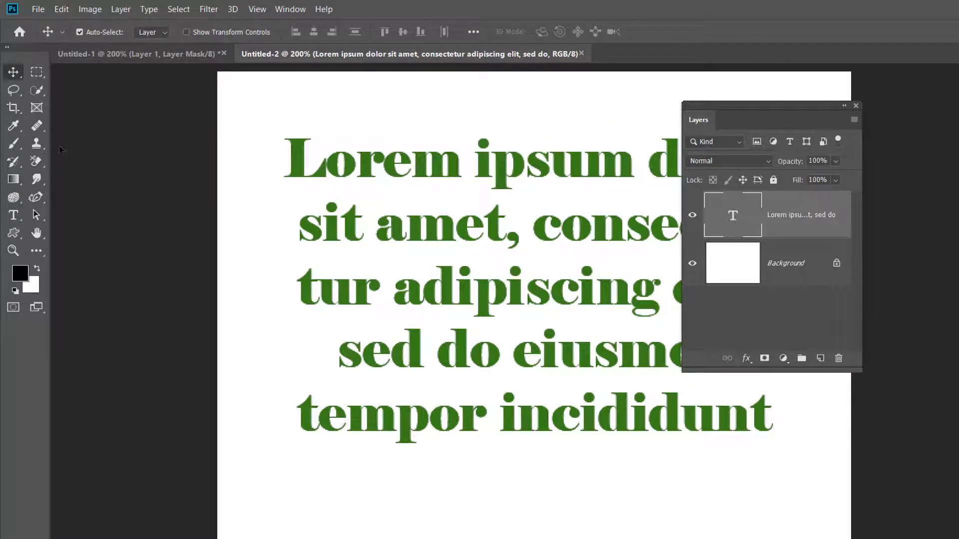
Select the first few letters of the Lorem ipsum text with the Type tool and leave text editing without changes
{"action": "left_click", "coordinate": [14, 215]}
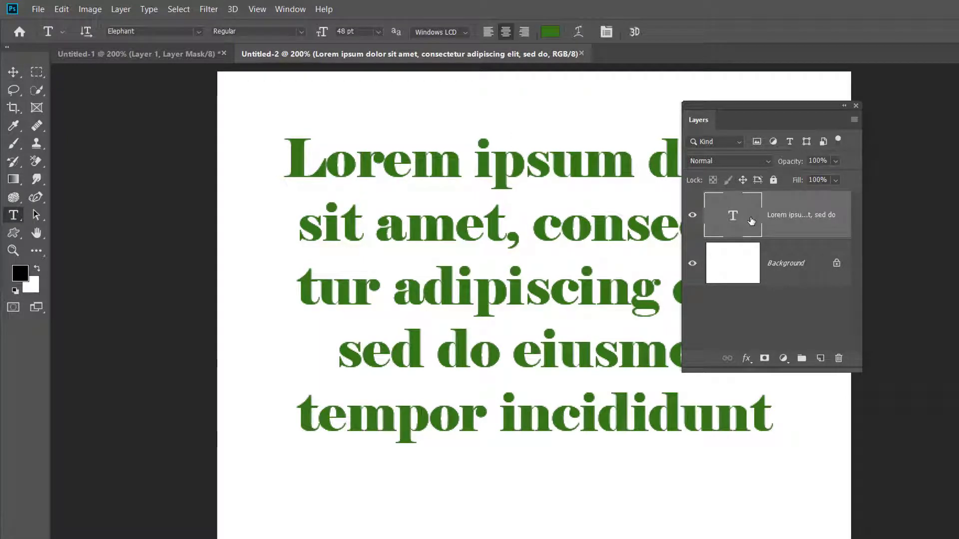
{"action": "double_click", "coordinate": [732, 215]}
{"action": "key", "text": "Escape"}
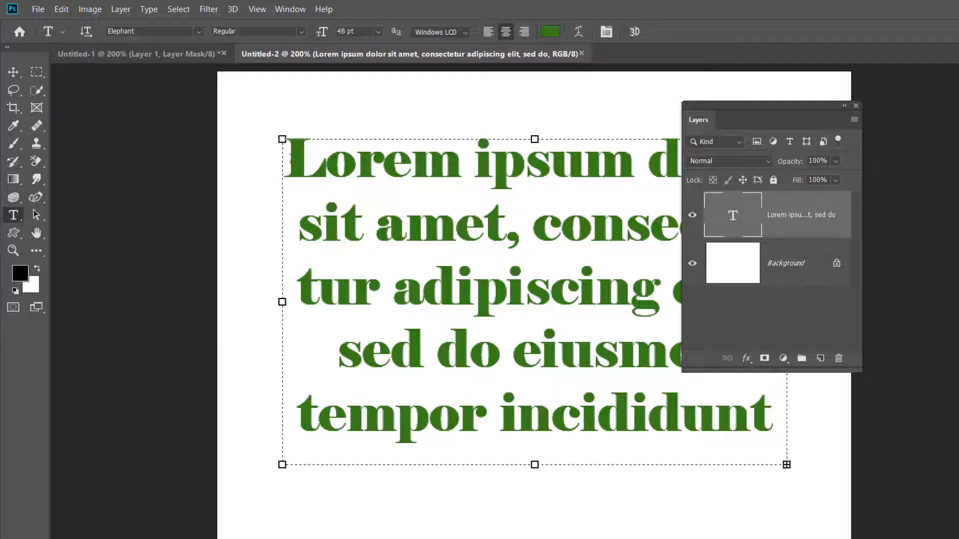
{"action": "left_click_drag", "start_coordinate": [291, 158], "coordinate": [375, 165]}
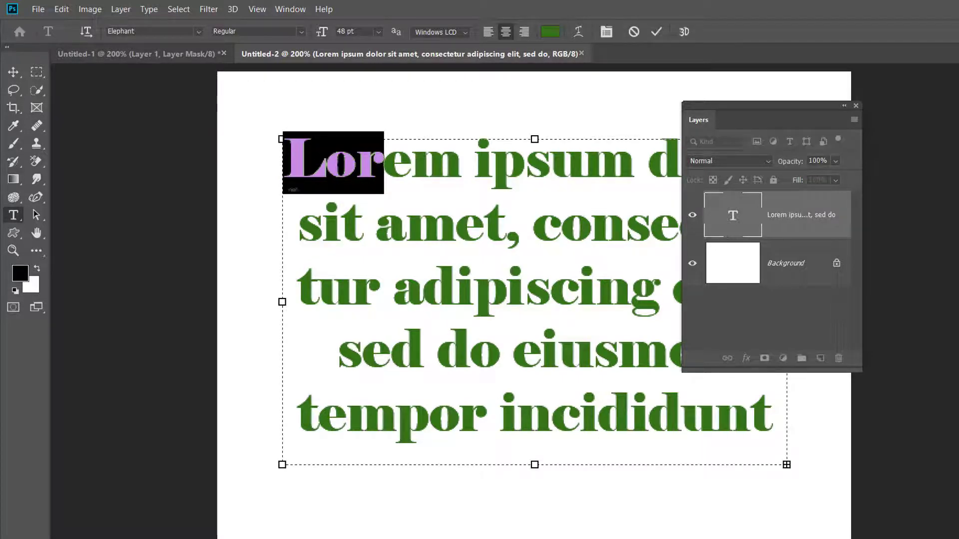
{"action": "left_click", "coordinate": [785, 212]}
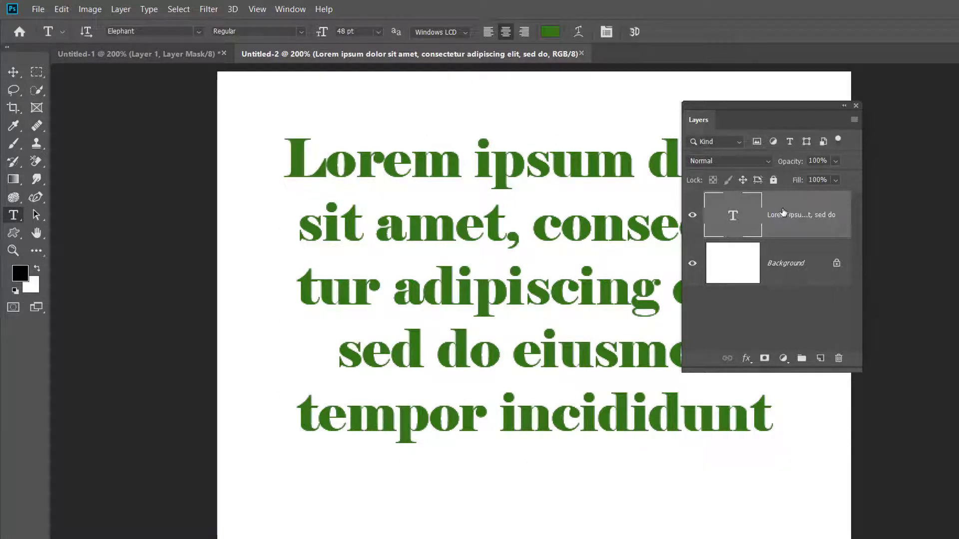
{"action": "left_click", "coordinate": [193, 31]}
{"action": "left_click", "coordinate": [198, 31]}
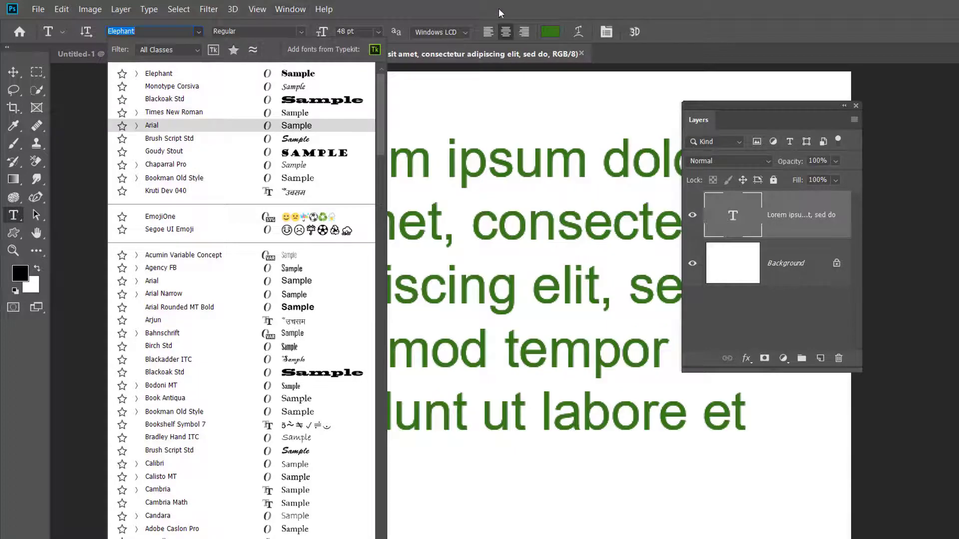
{"action": "left_click", "coordinate": [499, 7]}
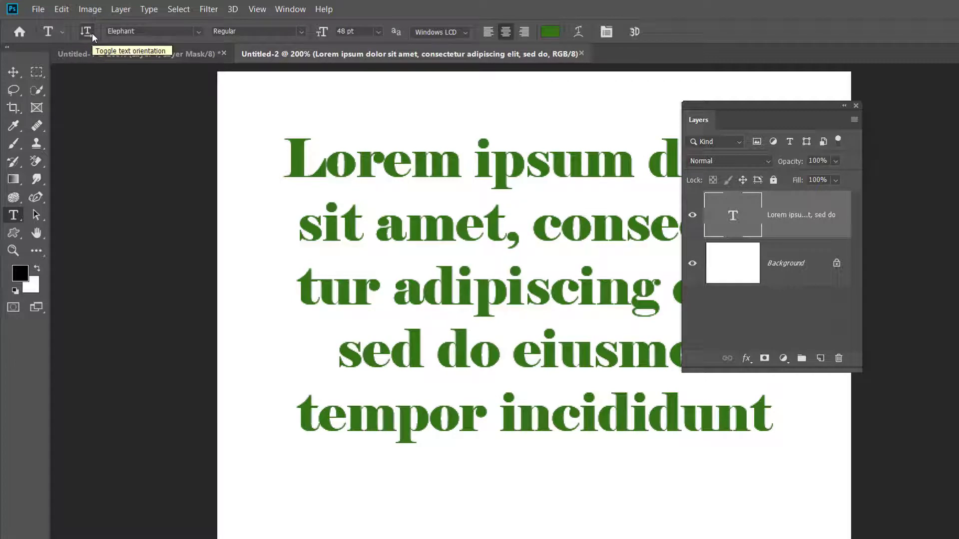
Toggle the Lorem ipsum text's orientation between vertical and horizontal several times, ending on horizontal
{"action": "left_click", "coordinate": [91, 33]}
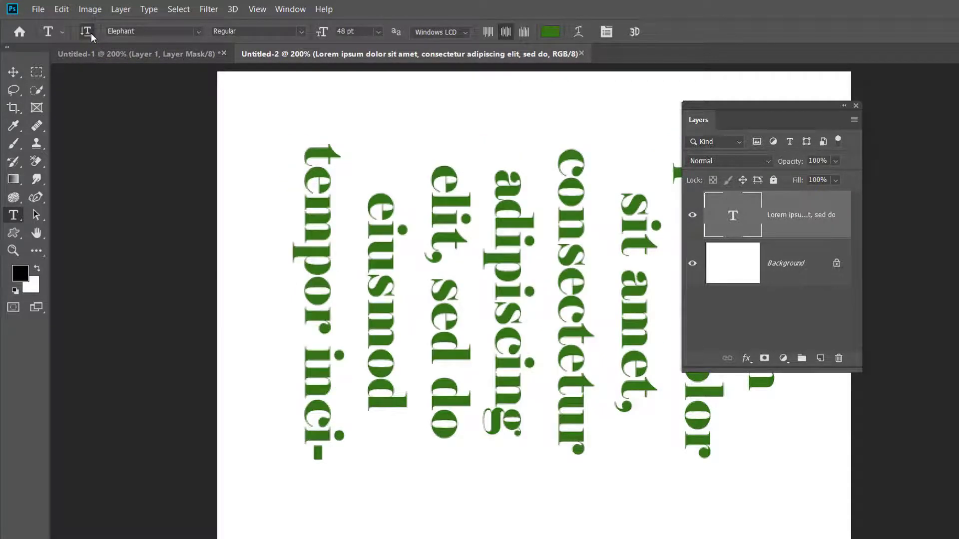
{"action": "left_click", "coordinate": [91, 33]}
{"action": "left_click", "coordinate": [90, 33]}
{"action": "left_click", "coordinate": [91, 33]}
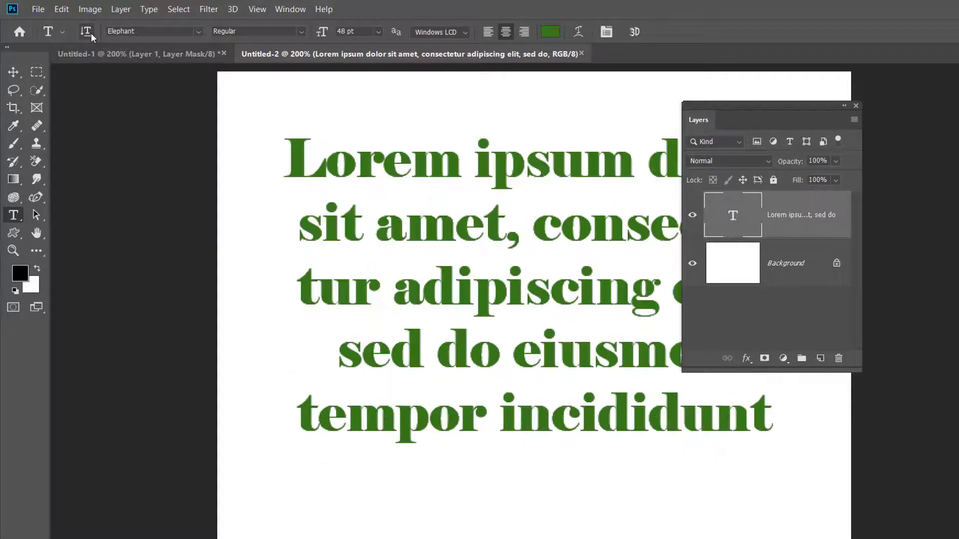
{"action": "left_click", "coordinate": [90, 33]}
{"action": "left_click", "coordinate": [91, 33]}
{"action": "left_click", "coordinate": [91, 33]}
{"action": "left_click", "coordinate": [90, 33]}
{"action": "left_click", "coordinate": [91, 33]}
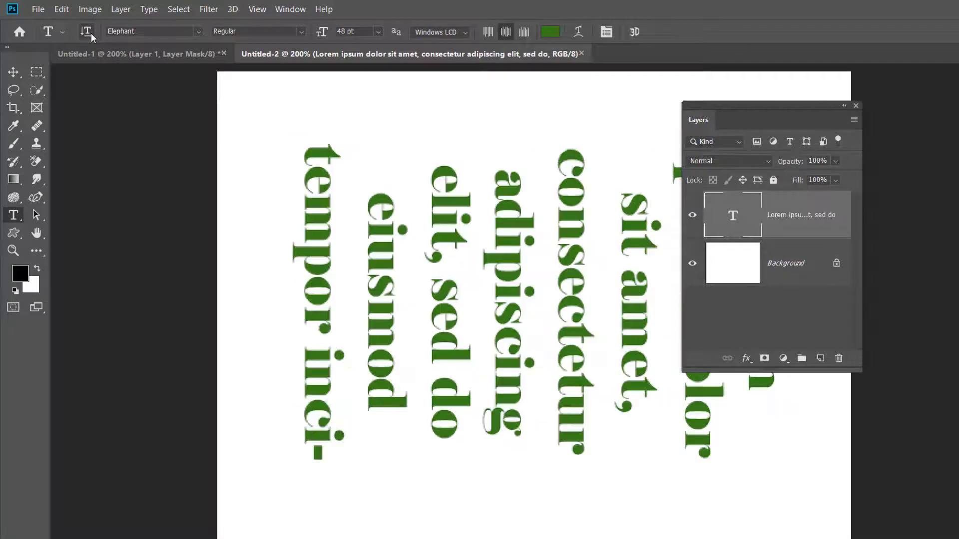
{"action": "left_click", "coordinate": [91, 33]}
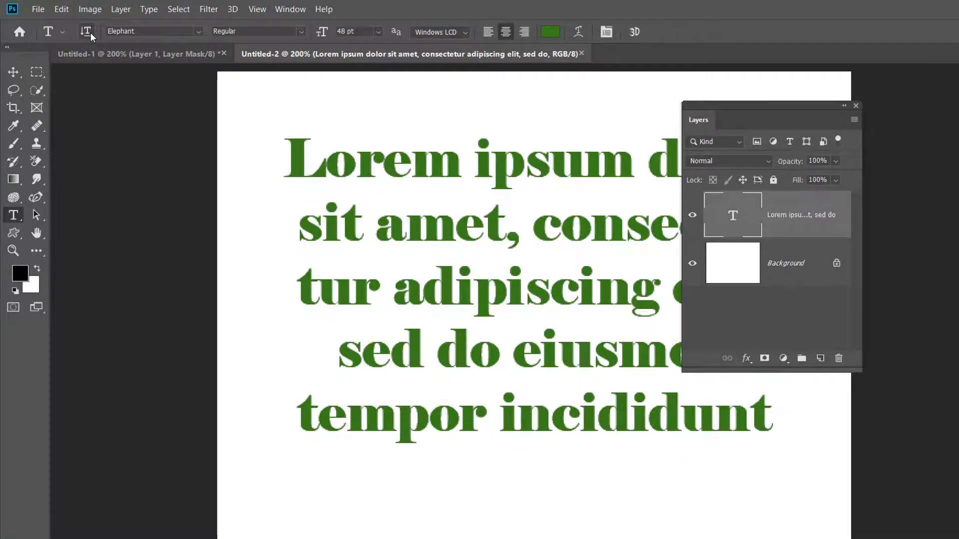
Browse the available fonts and set the Lorem ipsum text's font to Times New Roman
{"action": "left_click", "coordinate": [199, 30]}
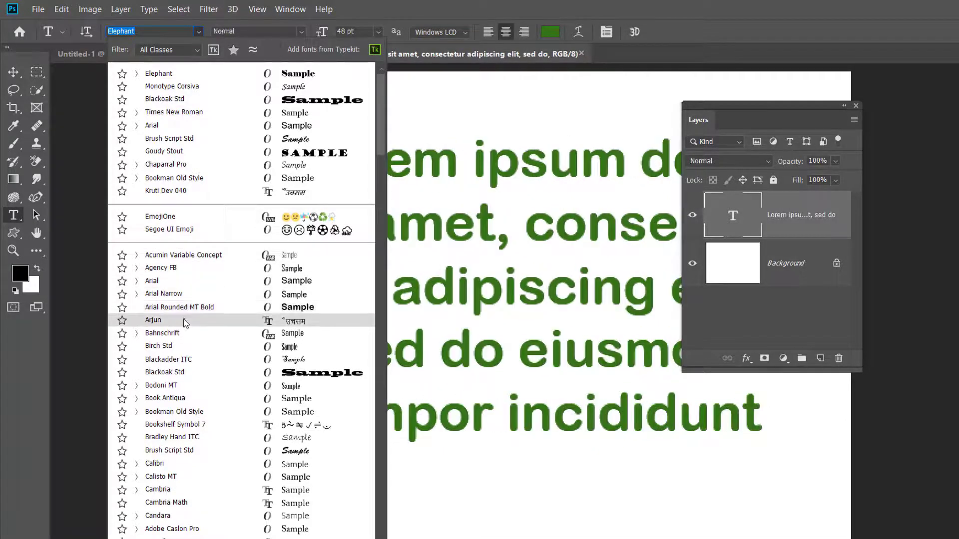
{"action": "scroll", "coordinate": [187, 327], "scroll_direction": "down", "scroll_amount": 3}
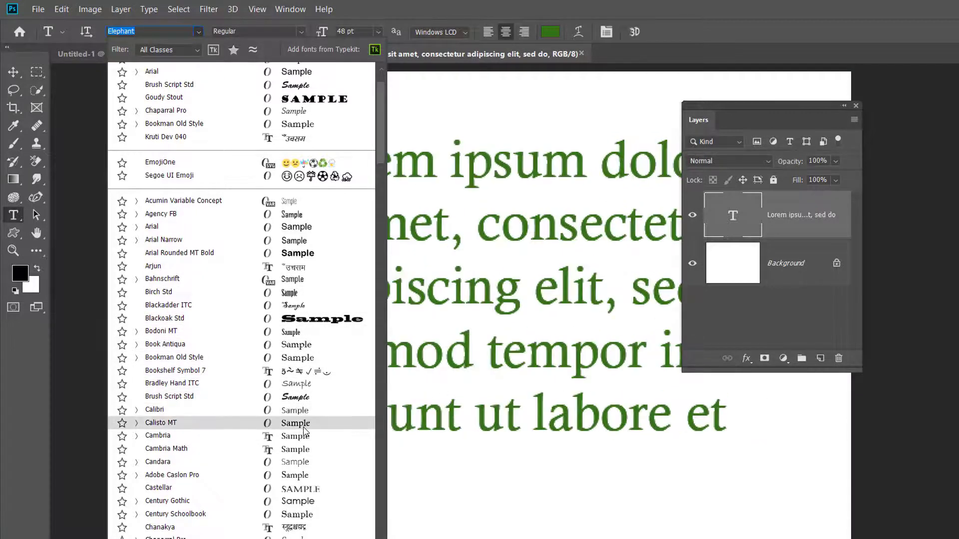
{"action": "scroll", "coordinate": [310, 477], "scroll_direction": "down", "scroll_amount": 4}
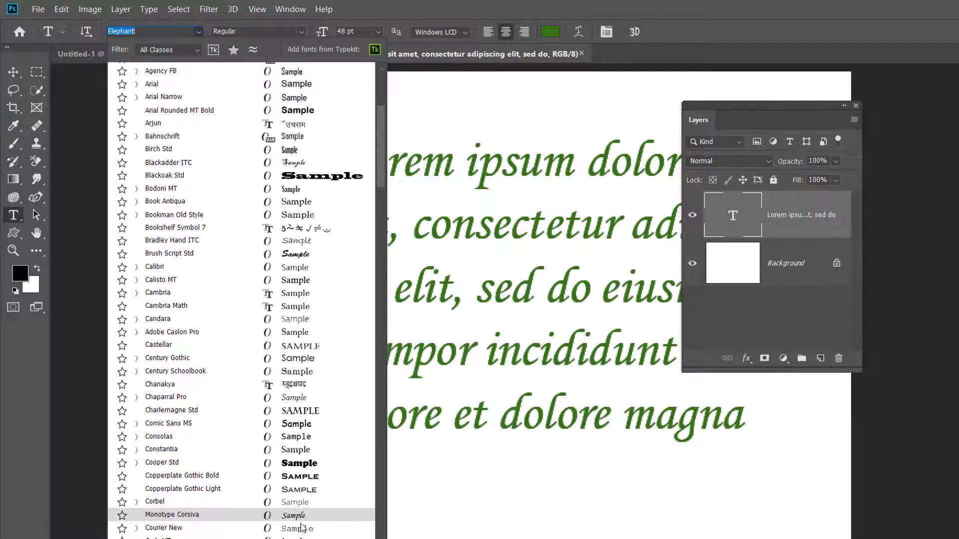
{"action": "scroll", "coordinate": [302, 533], "scroll_direction": "down", "scroll_amount": 1}
{"action": "scroll", "coordinate": [301, 533], "scroll_direction": "down", "scroll_amount": 1}
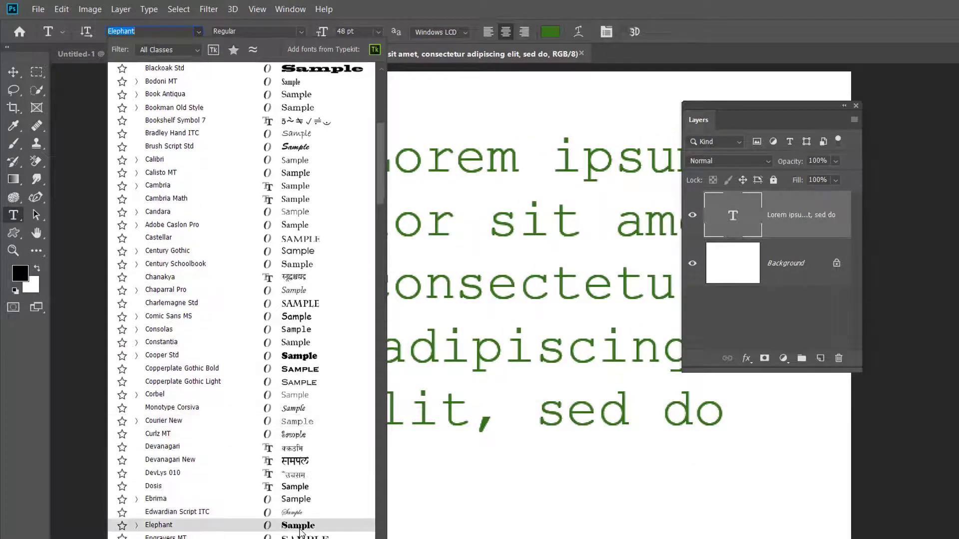
{"action": "scroll", "coordinate": [306, 488], "scroll_direction": "down", "scroll_amount": 2}
{"action": "scroll", "coordinate": [304, 495], "scroll_direction": "down", "scroll_amount": 1}
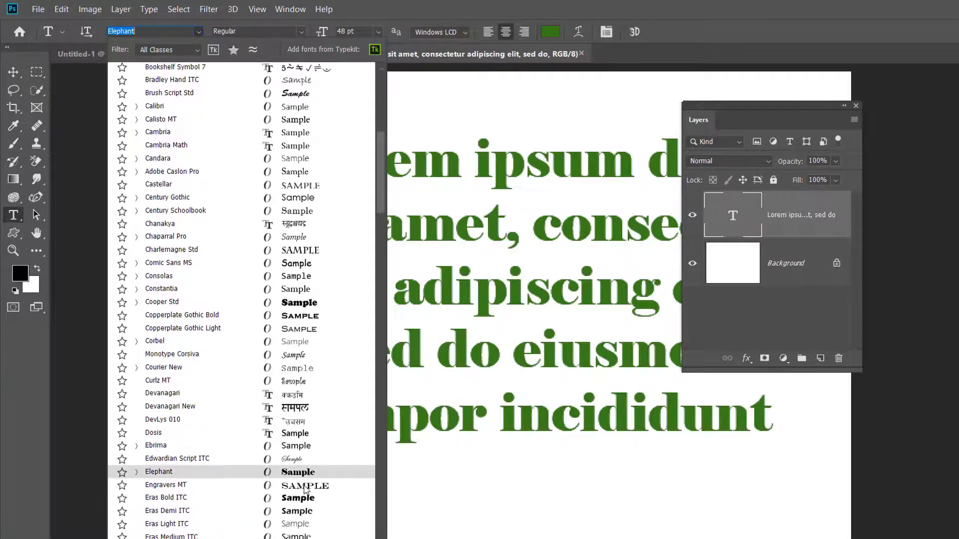
{"action": "scroll", "coordinate": [299, 534], "scroll_direction": "down", "scroll_amount": 2}
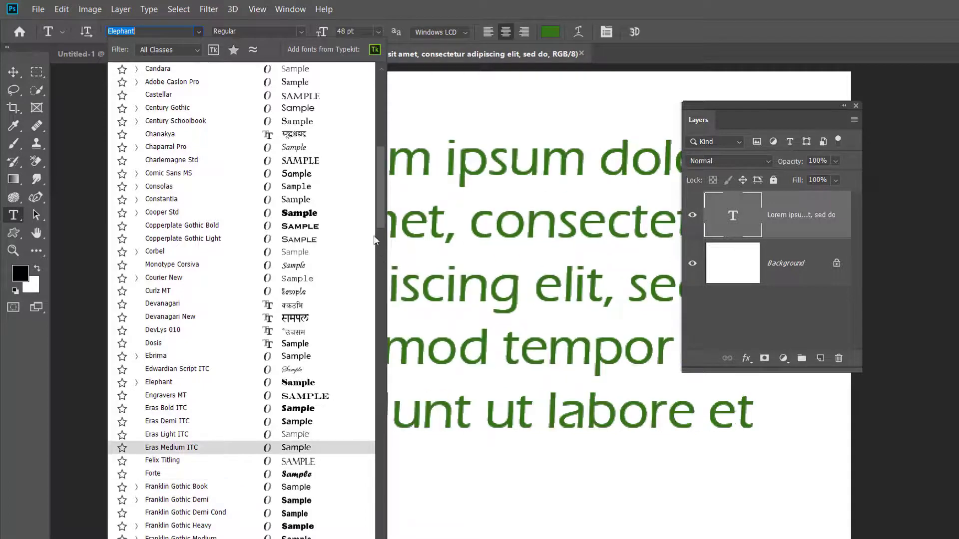
{"action": "left_click_drag", "start_coordinate": [380, 220], "coordinate": [388, 106]}
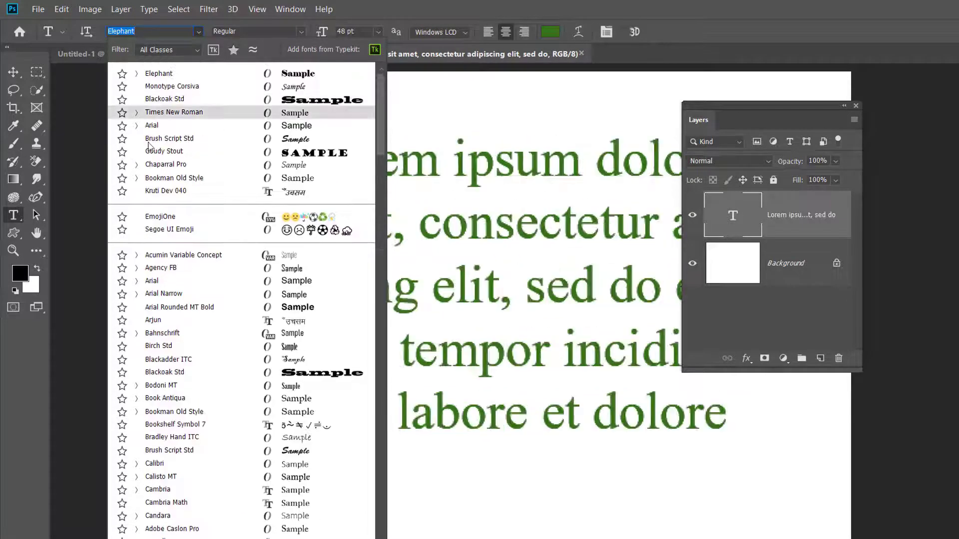
{"action": "left_click", "coordinate": [192, 114]}
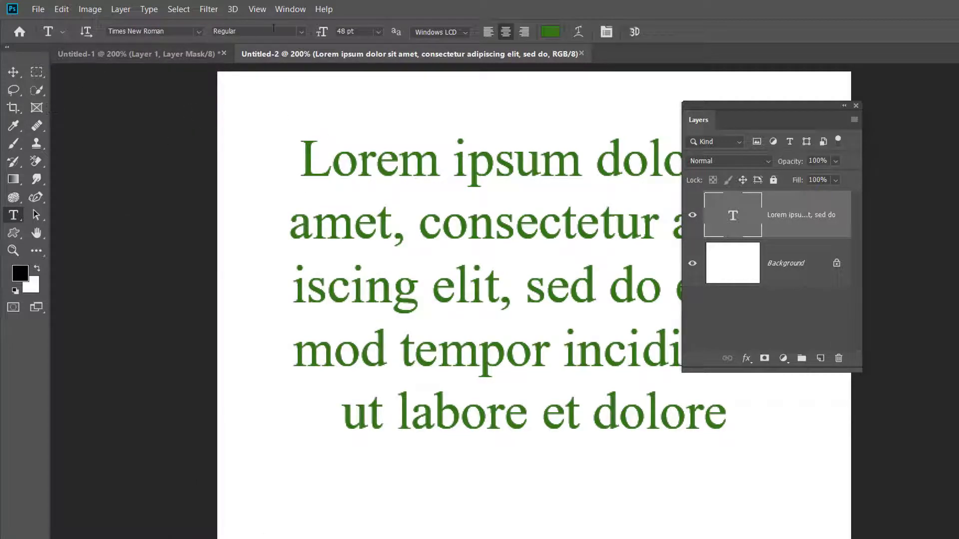
Try the Italic and Bold font styles on the Lorem ipsum text, and settle on Bold Italic
{"action": "left_click", "coordinate": [302, 32]}
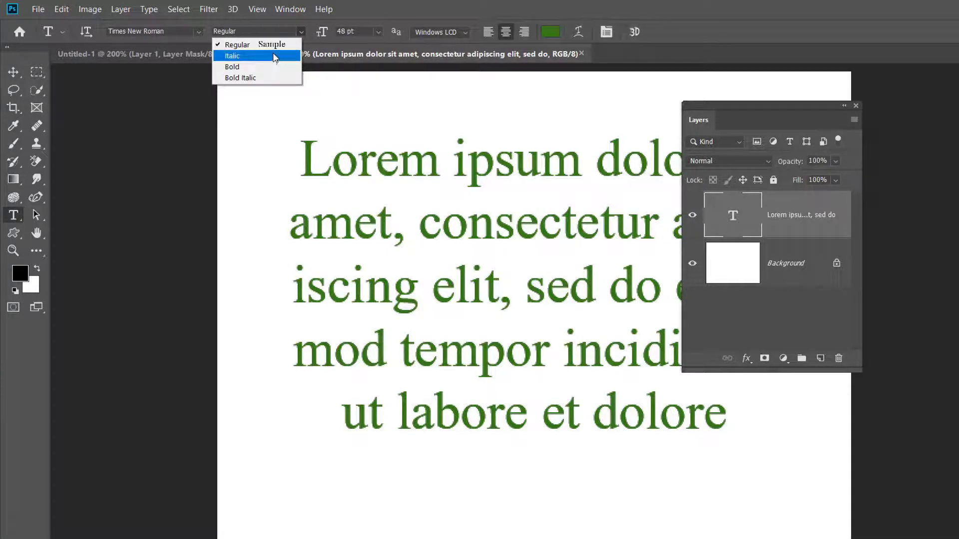
{"action": "left_click", "coordinate": [274, 57]}
{"action": "left_click", "coordinate": [301, 32]}
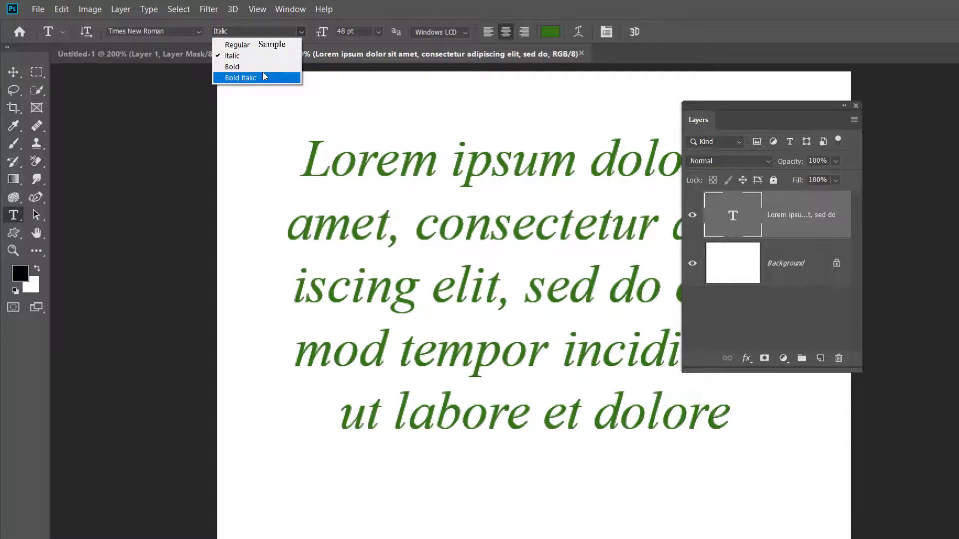
{"action": "left_click", "coordinate": [265, 68]}
{"action": "left_click", "coordinate": [302, 33]}
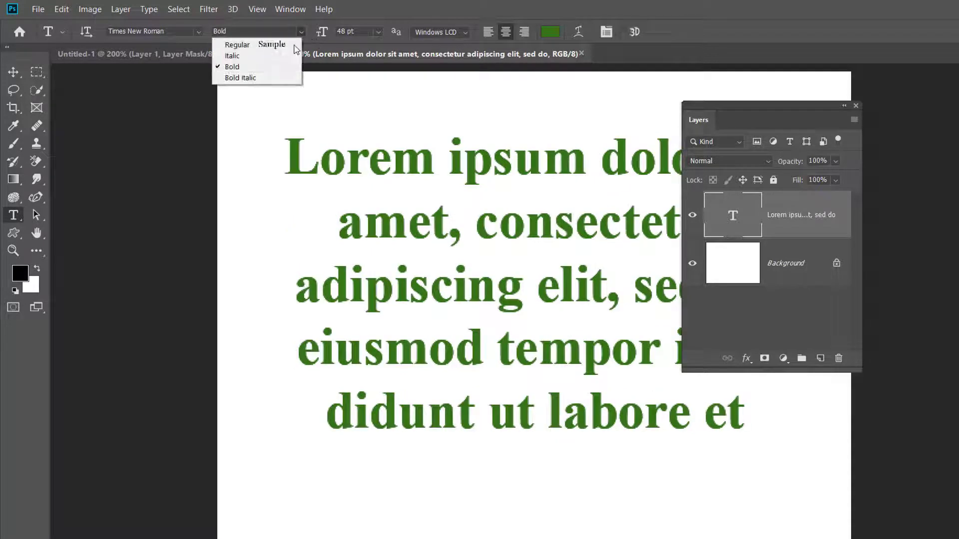
{"action": "left_click", "coordinate": [273, 79]}
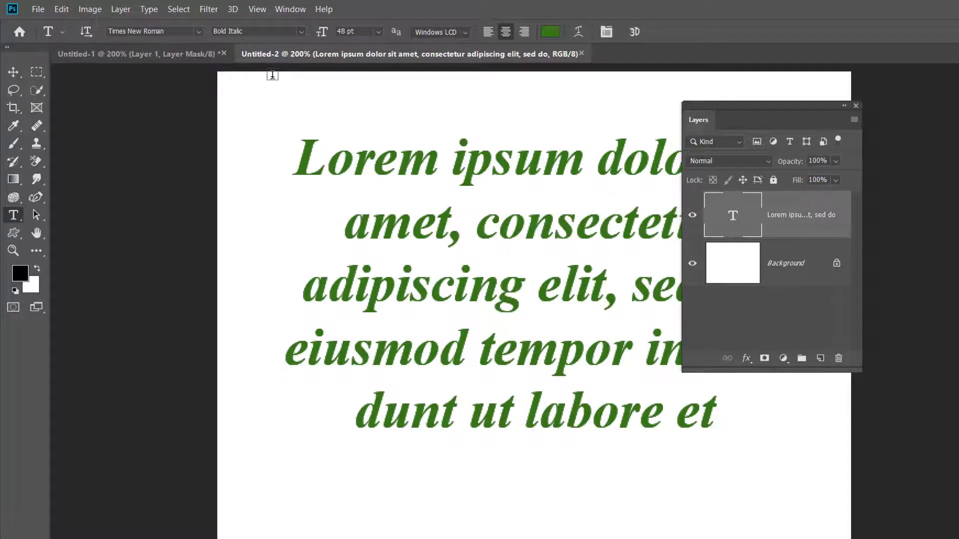
Try font sizes of 10 pt and 16 pt on the Lorem ipsum text, and settle on 60 pt
{"action": "left_click", "coordinate": [378, 32]}
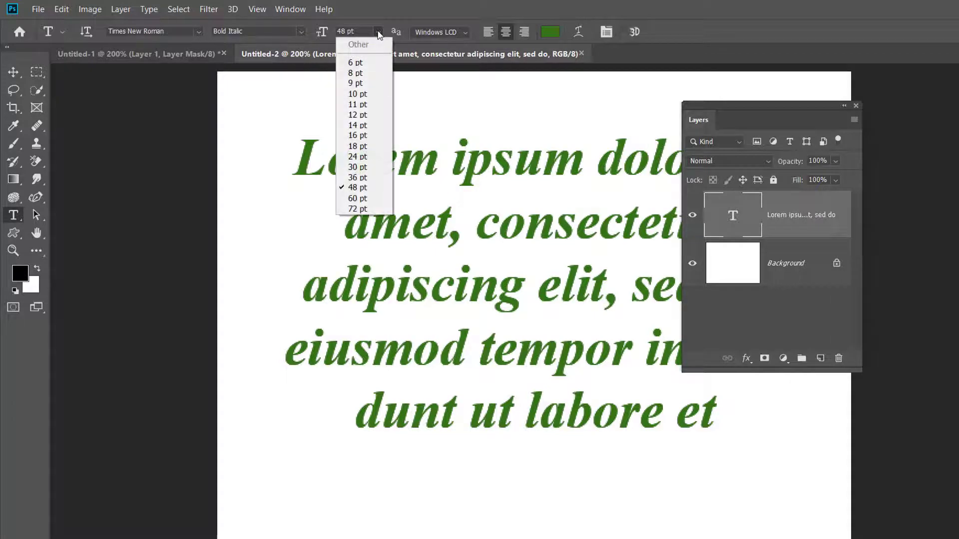
{"action": "left_click", "coordinate": [362, 92]}
{"action": "left_click", "coordinate": [379, 31]}
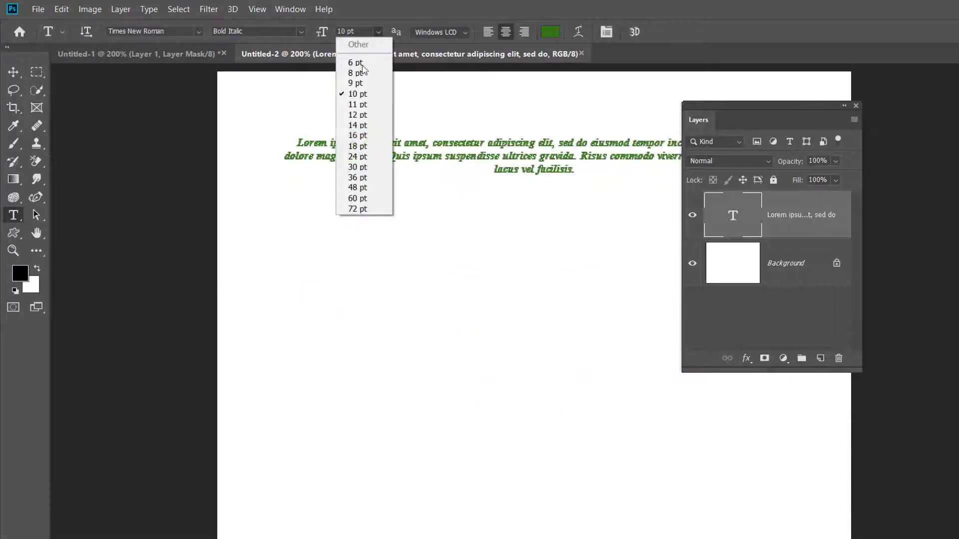
{"action": "left_click", "coordinate": [357, 135]}
{"action": "left_click", "coordinate": [378, 31]}
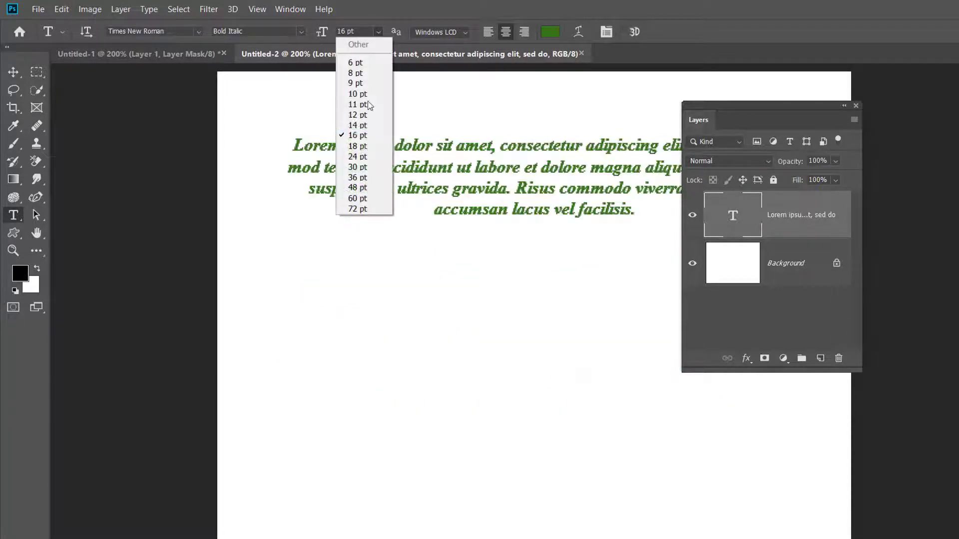
{"action": "left_click", "coordinate": [359, 199]}
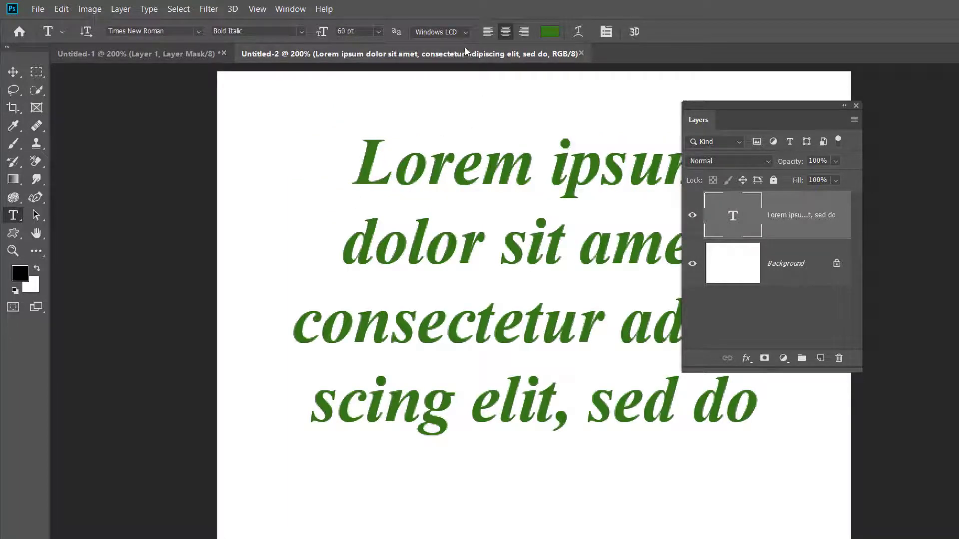
Cycle the Lorem ipsum text through left, center and right alignment, ending on left alignment
{"action": "left_click", "coordinate": [488, 33]}
{"action": "left_click", "coordinate": [504, 33]}
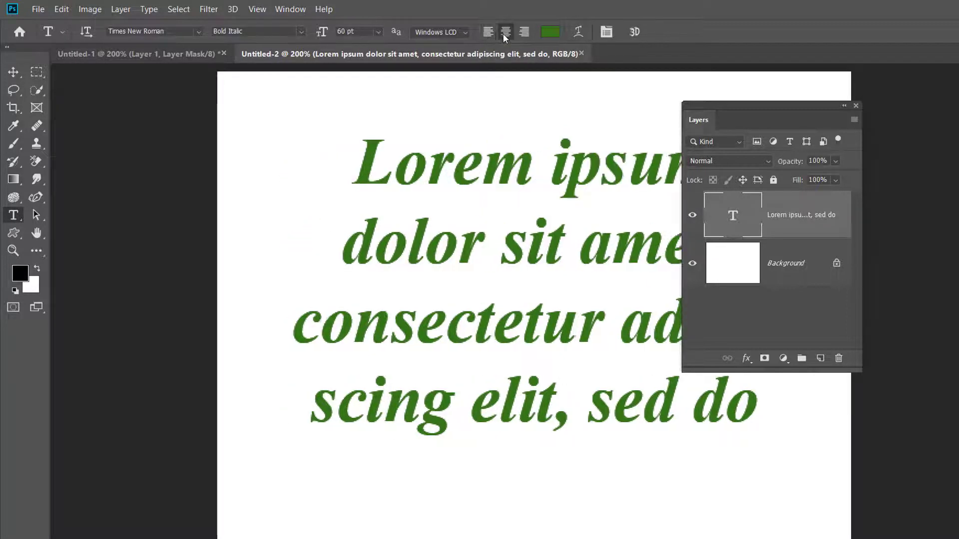
{"action": "left_click", "coordinate": [524, 32]}
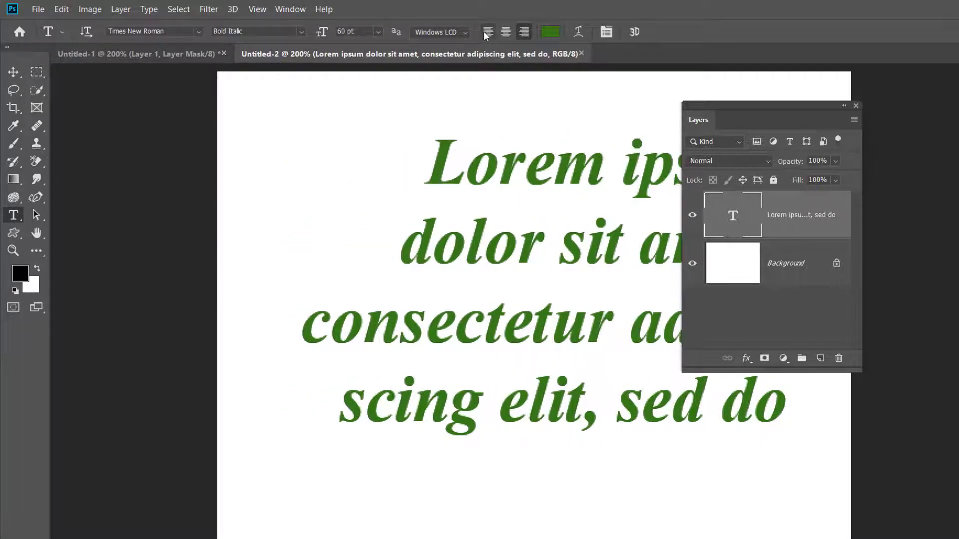
{"action": "left_click", "coordinate": [486, 32]}
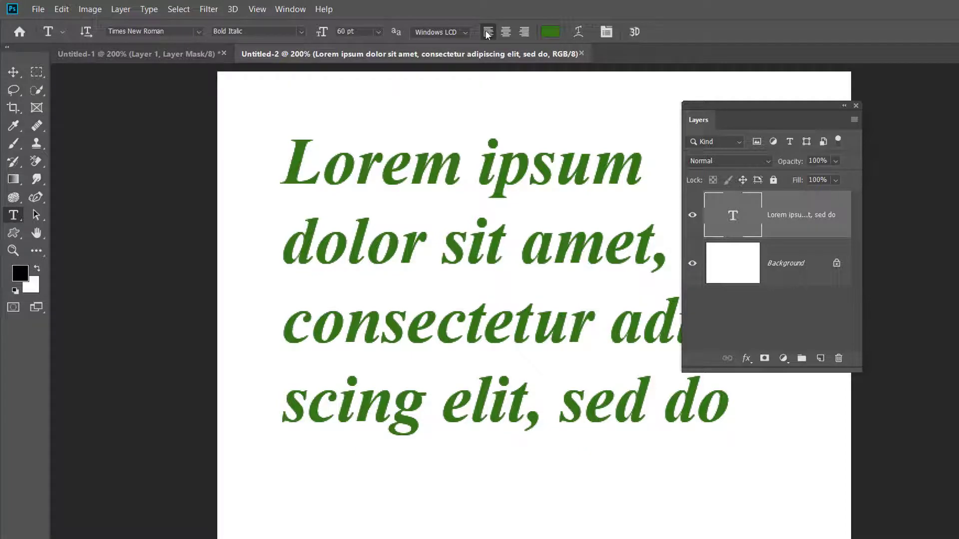
{"action": "left_click", "coordinate": [502, 31]}
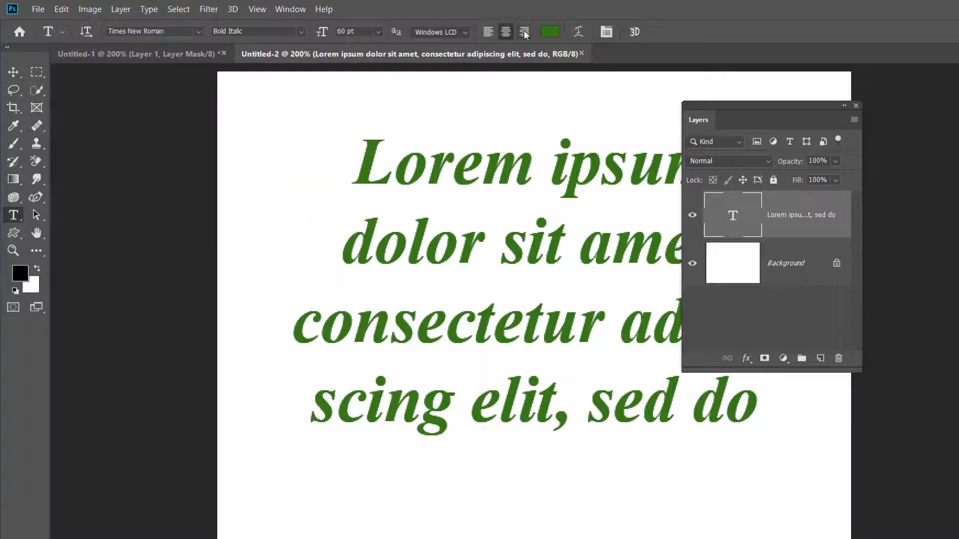
{"action": "left_click", "coordinate": [524, 33]}
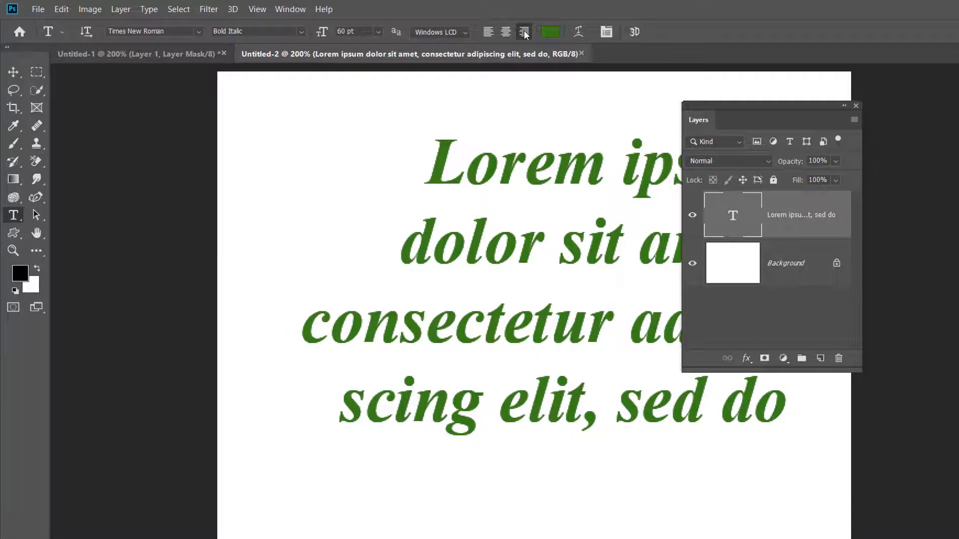
{"action": "left_click", "coordinate": [505, 31]}
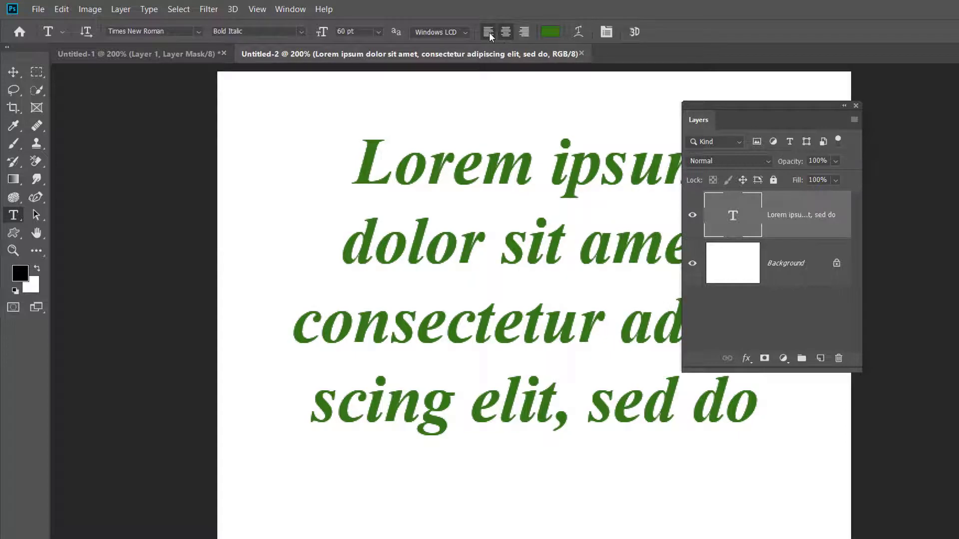
{"action": "left_click", "coordinate": [489, 32]}
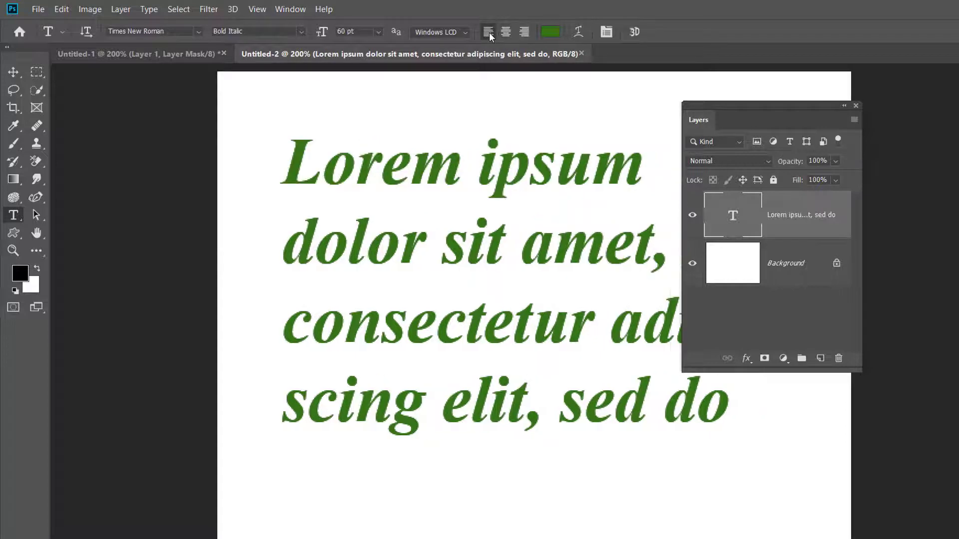
Try several hues for the Lorem ipsum text's color and apply the dark red 742215
{"action": "left_click", "coordinate": [549, 32]}
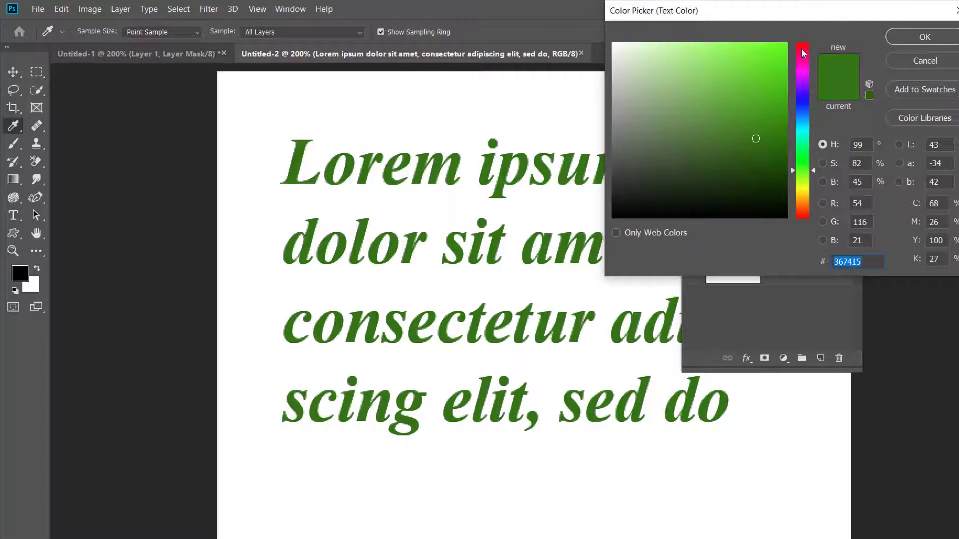
{"action": "left_click", "coordinate": [803, 48]}
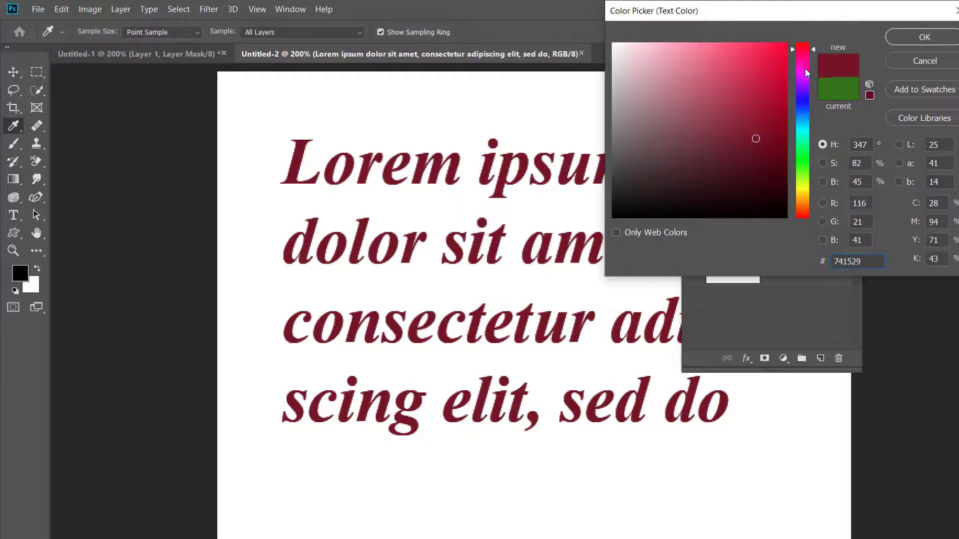
{"action": "left_click_drag", "start_coordinate": [805, 71], "coordinate": [802, 48]}
{"action": "left_click_drag", "start_coordinate": [800, 91], "coordinate": [805, 172]}
{"action": "left_click_drag", "start_coordinate": [804, 210], "coordinate": [804, 209]}
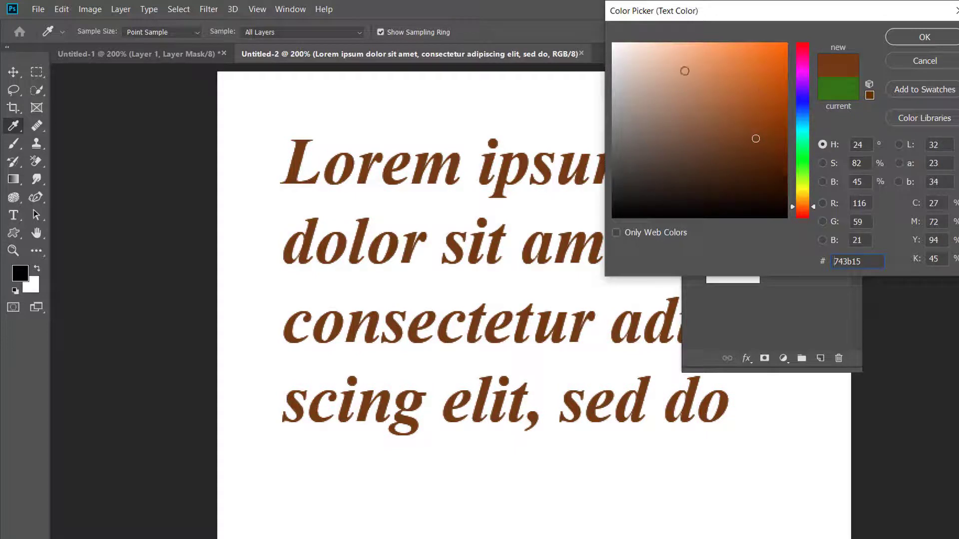
{"action": "left_click", "coordinate": [802, 104]}
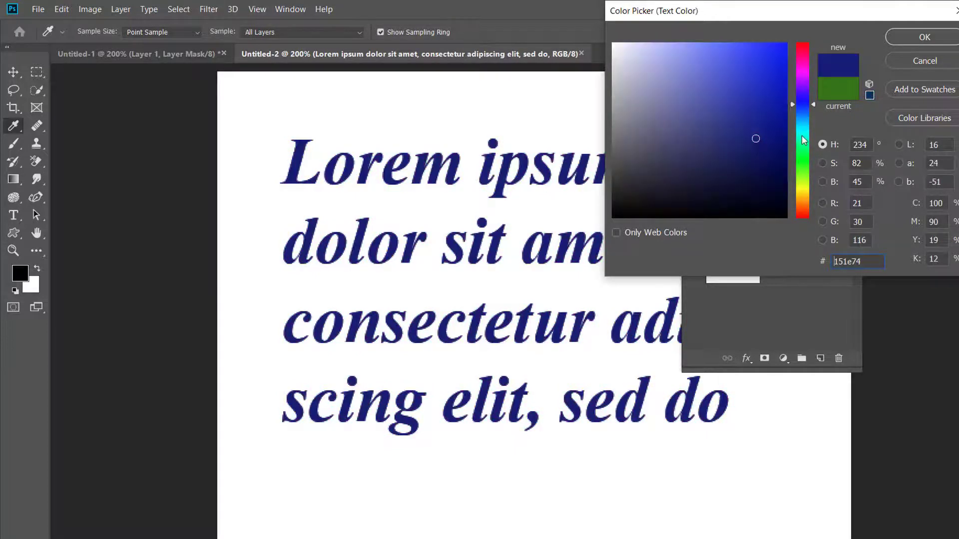
{"action": "left_click", "coordinate": [802, 136]}
{"action": "left_click", "coordinate": [802, 159]}
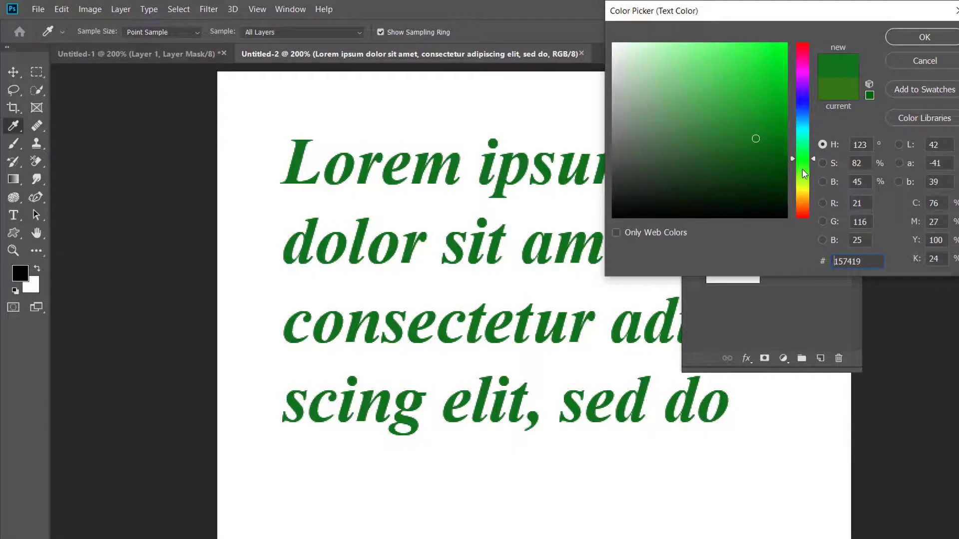
{"action": "left_click", "coordinate": [804, 188]}
{"action": "left_click", "coordinate": [804, 208]}
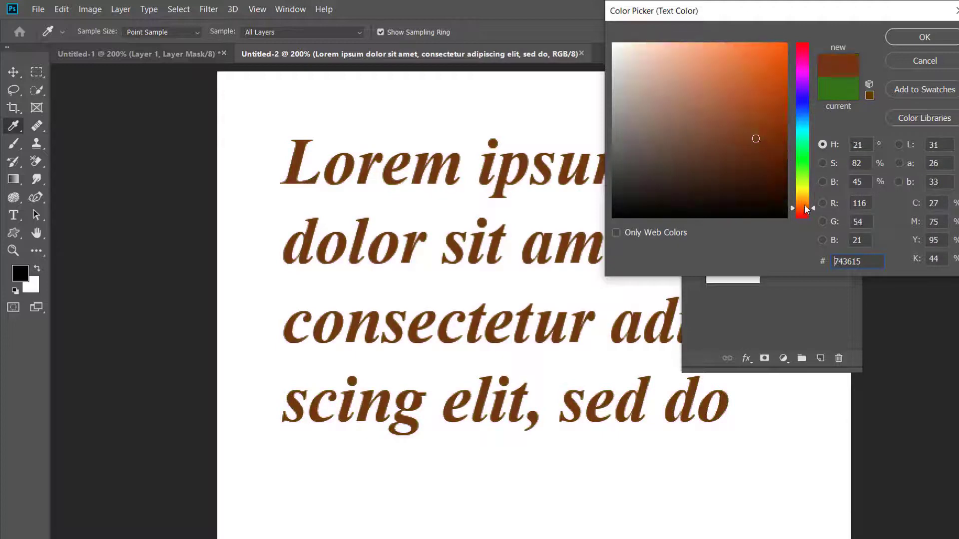
{"action": "left_click", "coordinate": [805, 213]}
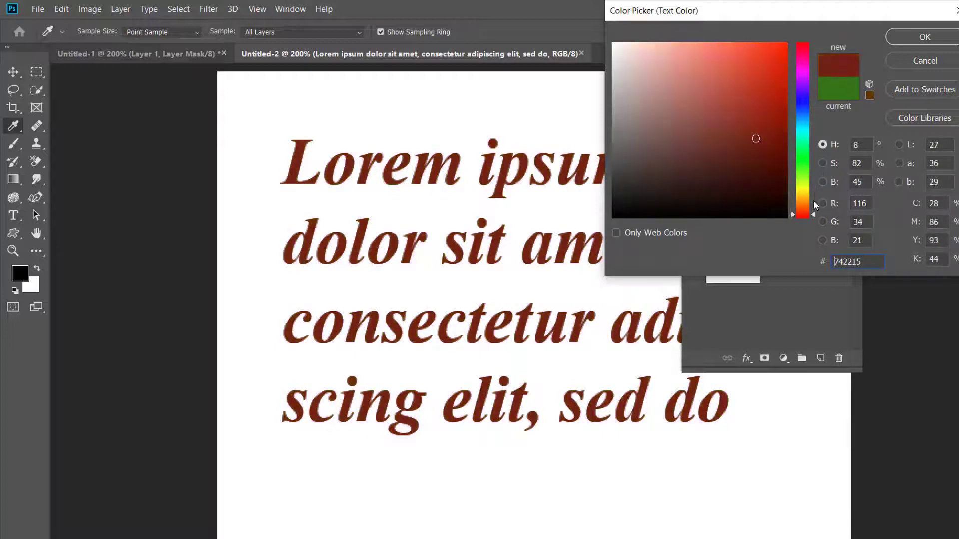
{"action": "left_click", "coordinate": [912, 36]}
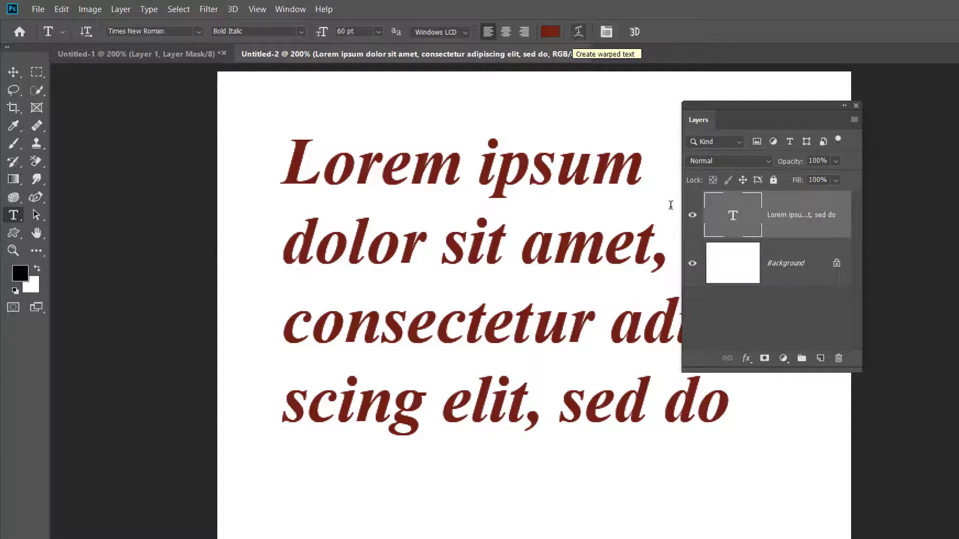
Open the Warp Text settings for the Lorem ipsum text and try the Arc, Arc Lower, Arc Upper and Arch styles
{"action": "left_click", "coordinate": [579, 33]}
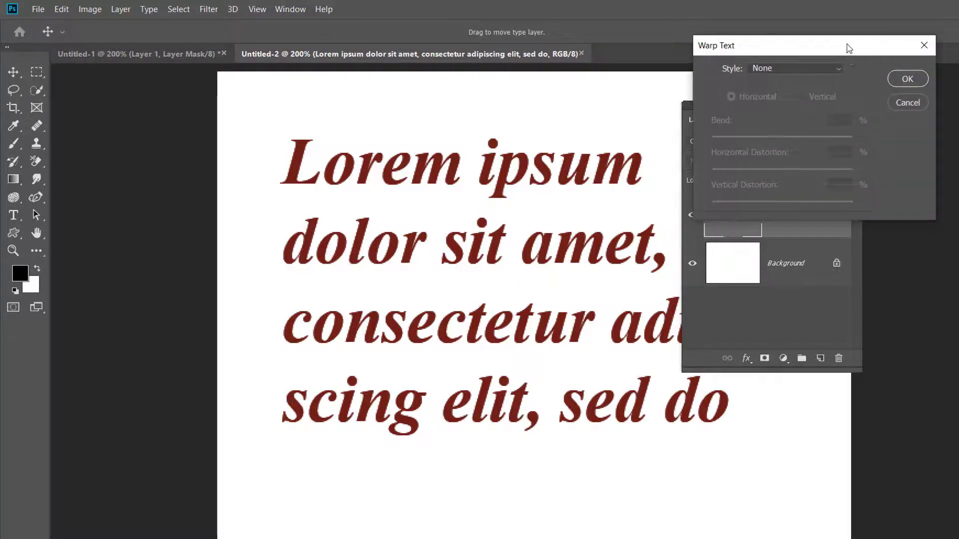
{"action": "left_click_drag", "start_coordinate": [849, 49], "coordinate": [817, 39]}
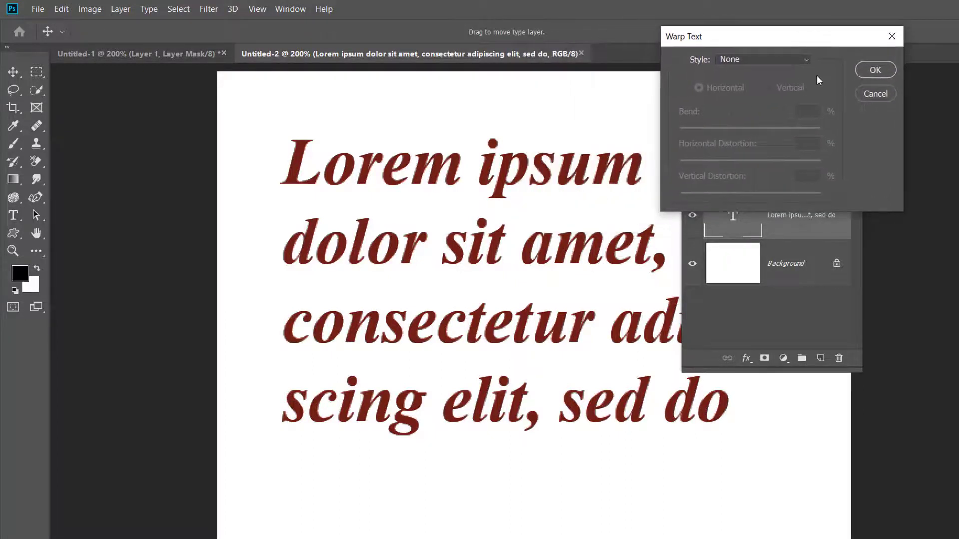
{"action": "left_click", "coordinate": [804, 59]}
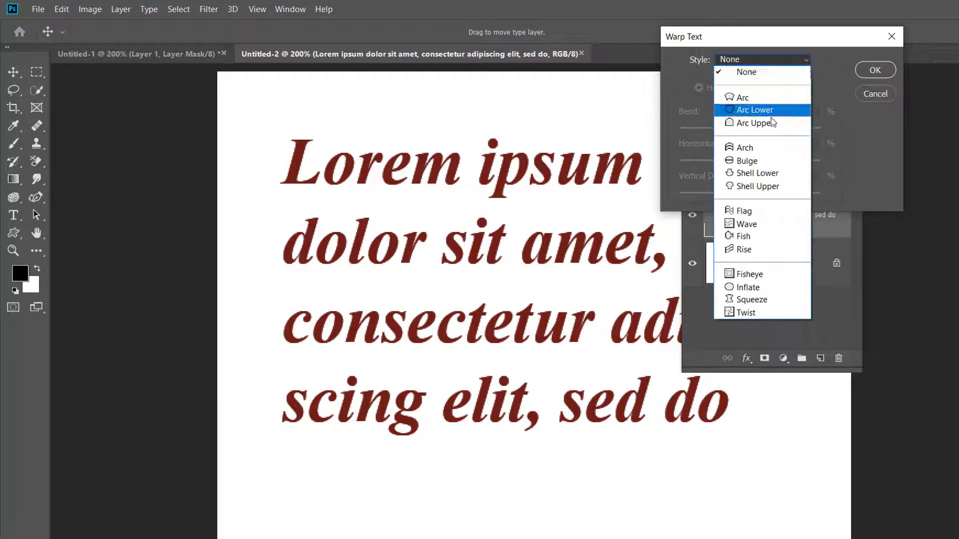
{"action": "left_click", "coordinate": [757, 94]}
{"action": "left_click", "coordinate": [782, 60]}
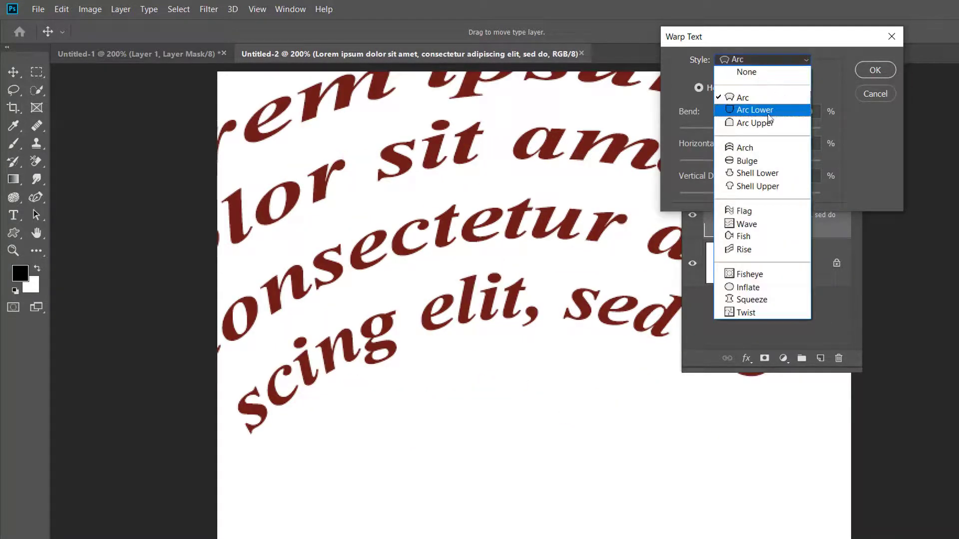
{"action": "left_click", "coordinate": [768, 112]}
{"action": "left_click", "coordinate": [801, 59]}
{"action": "left_click", "coordinate": [794, 123]}
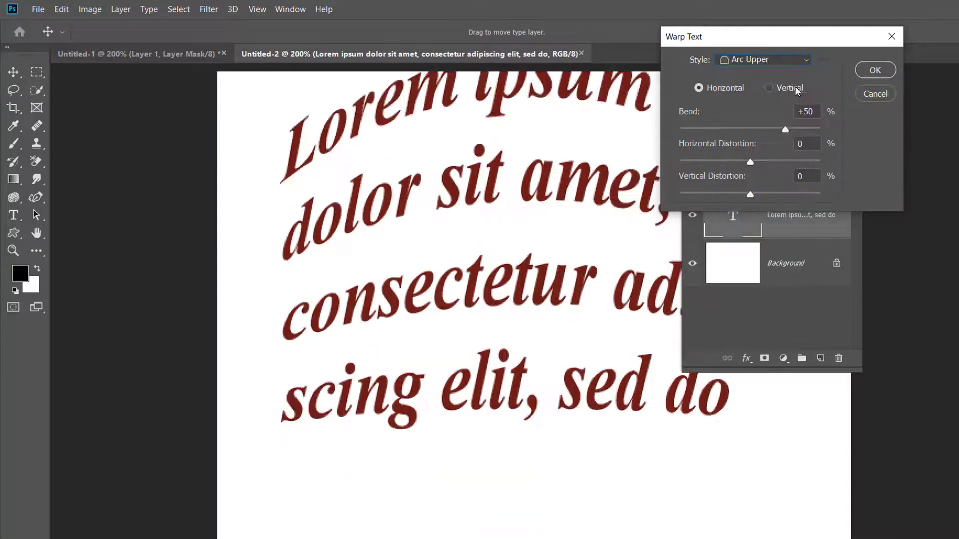
{"action": "left_click", "coordinate": [799, 61]}
{"action": "left_click", "coordinate": [786, 149]}
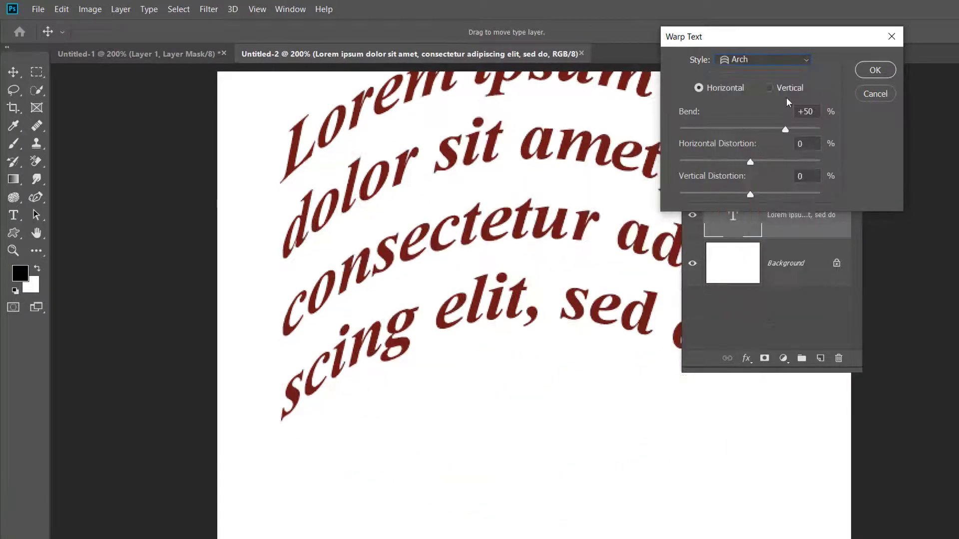
Try the Bulge, Flag and Inflate warp styles on the Lorem ipsum text
{"action": "left_click", "coordinate": [798, 61]}
{"action": "left_click", "coordinate": [764, 159]}
{"action": "left_click", "coordinate": [798, 58]}
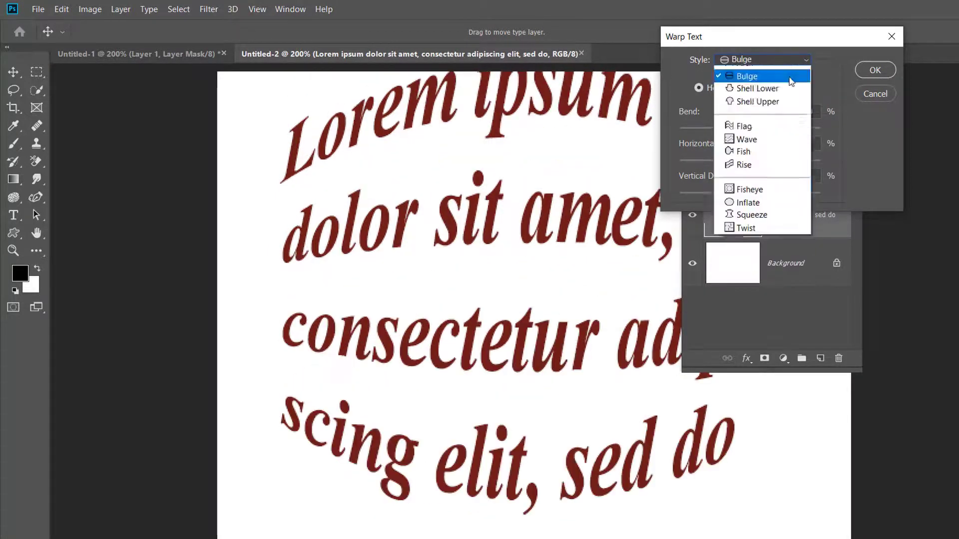
{"action": "left_click", "coordinate": [765, 211]}
{"action": "left_click", "coordinate": [794, 60]}
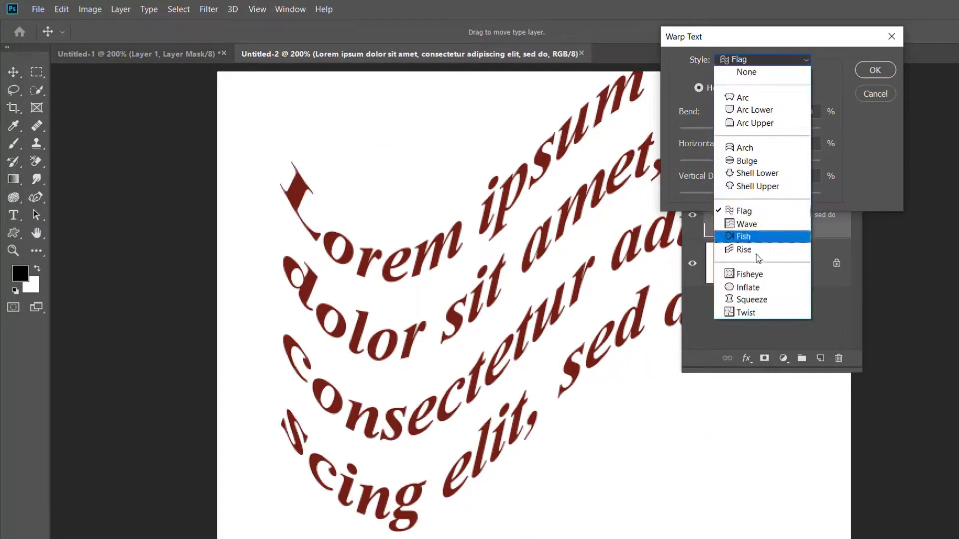
{"action": "left_click", "coordinate": [730, 288]}
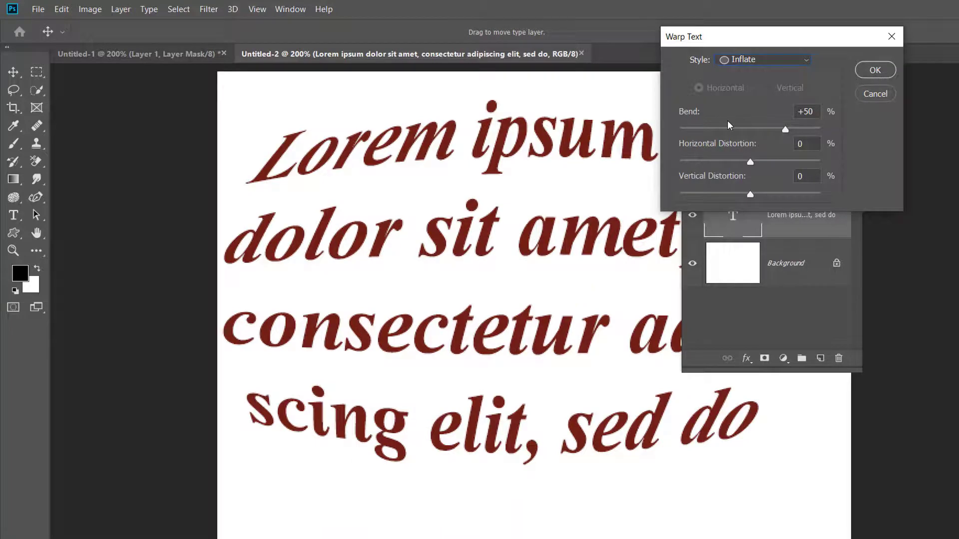
Set the text warp style to Arch, and switch its orientation to vertical and back to horizontal
{"action": "left_click", "coordinate": [799, 60]}
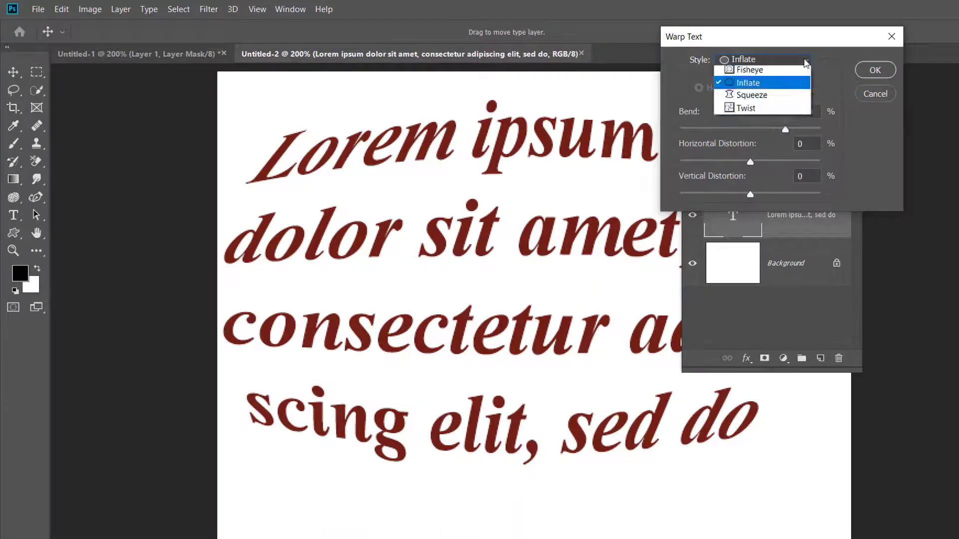
{"action": "left_click", "coordinate": [757, 141]}
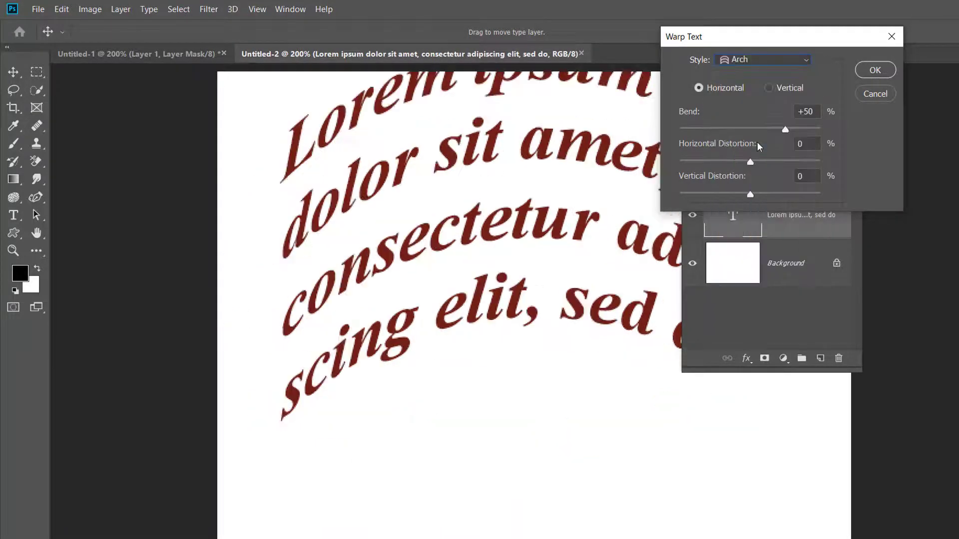
{"action": "left_click", "coordinate": [772, 87]}
{"action": "left_click", "coordinate": [700, 88]}
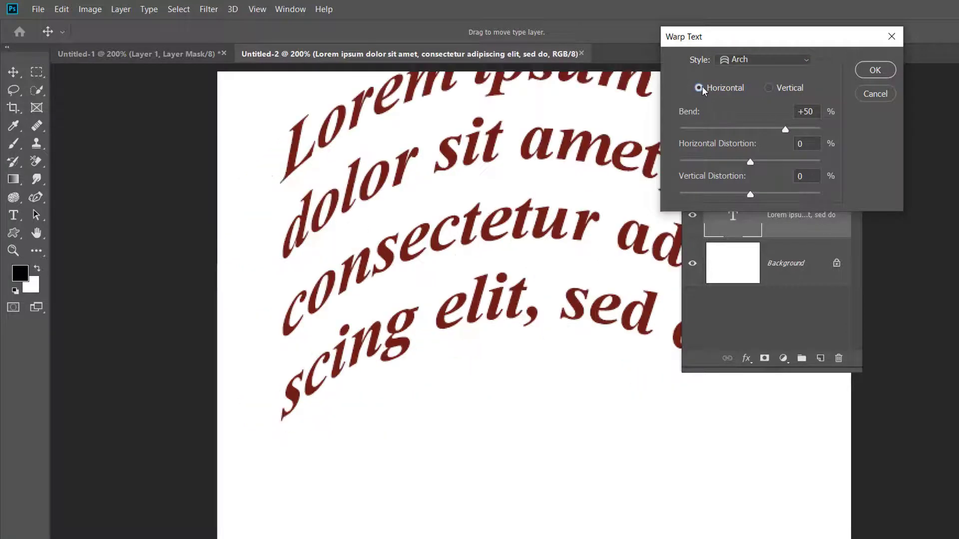
Make the Arch text warp vertical with Bend +19, Horizontal Distortion +71 and Vertical Distortion +80, and apply it
{"action": "left_click", "coordinate": [769, 87]}
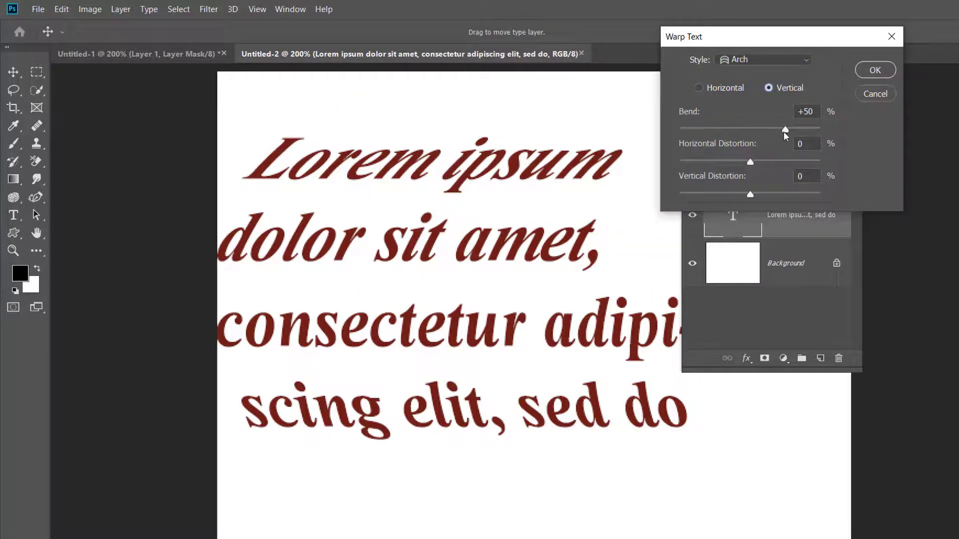
{"action": "left_click_drag", "start_coordinate": [783, 131], "coordinate": [800, 164]}
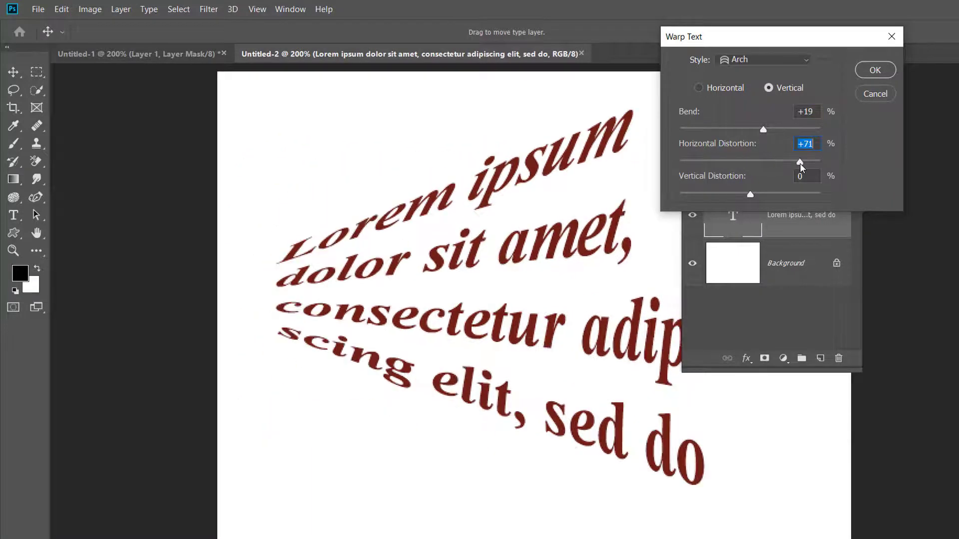
{"action": "left_click_drag", "start_coordinate": [748, 193], "coordinate": [807, 195]}
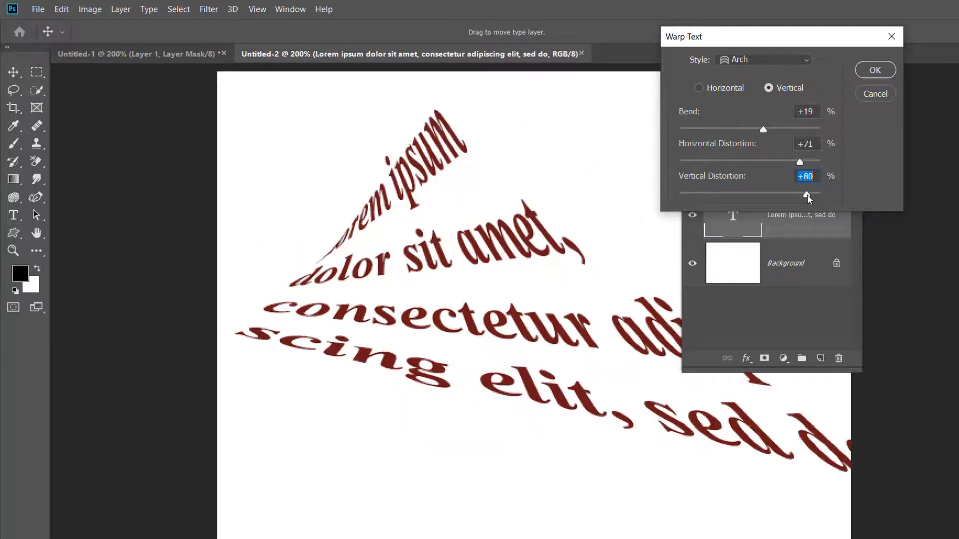
{"action": "left_click", "coordinate": [873, 70]}
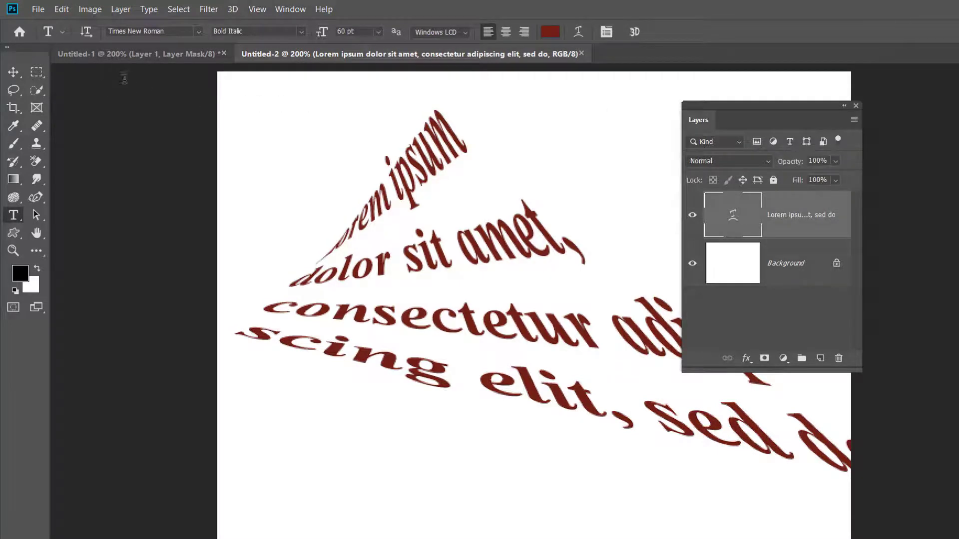
In the Untitled-1 document, delete the layer mask and the Color Overlay effect from the rose image layer
{"action": "left_click", "coordinate": [158, 53]}
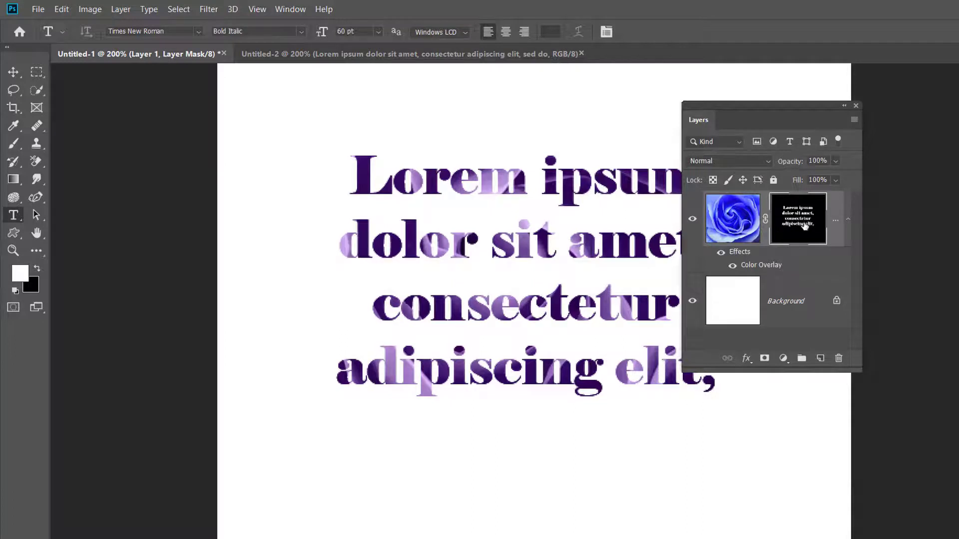
{"action": "left_click_drag", "start_coordinate": [805, 225], "coordinate": [843, 364]}
{"action": "left_click", "coordinate": [609, 231]}
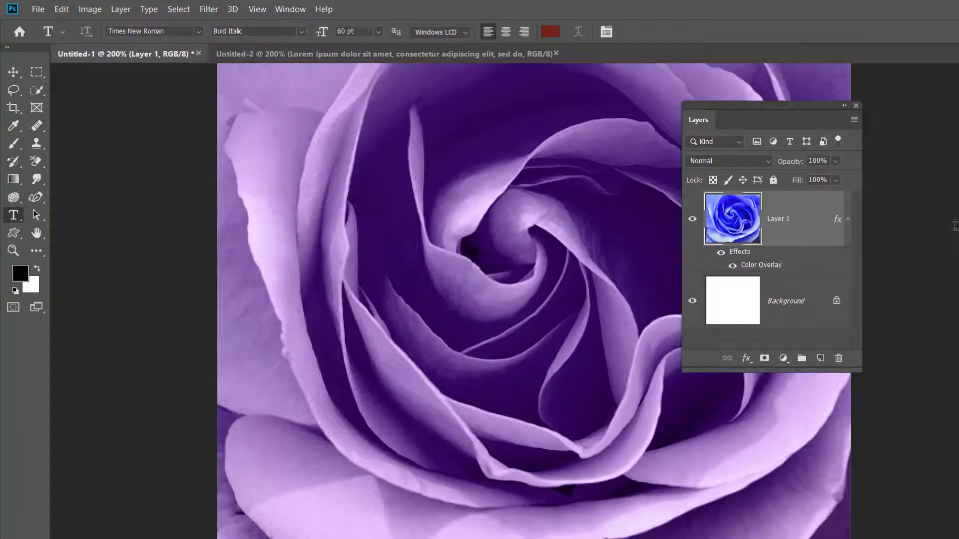
{"action": "left_click_drag", "start_coordinate": [818, 259], "coordinate": [841, 363]}
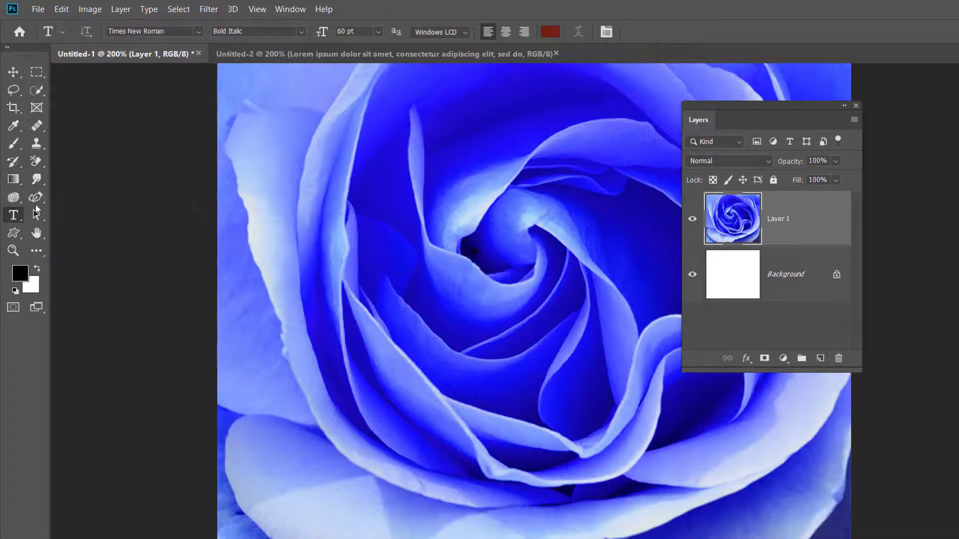
Create a Lorem ipsum paragraph selection over the rose with the Horizontal Type Mask tool and turn it into a layer mask
{"action": "right_click", "coordinate": [14, 222]}
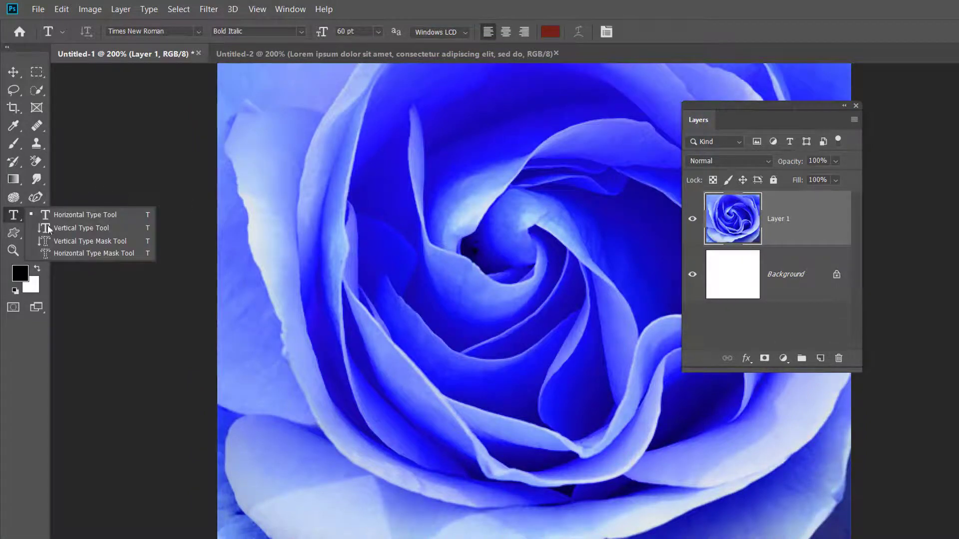
{"action": "left_click", "coordinate": [72, 252]}
{"action": "left_click_drag", "start_coordinate": [289, 126], "coordinate": [731, 455]}
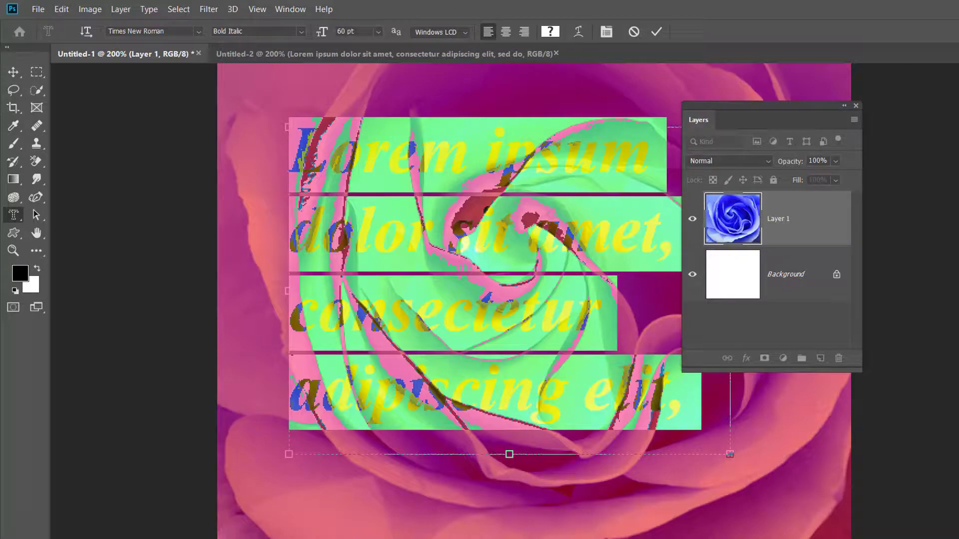
{"action": "left_click", "coordinate": [216, 134]}
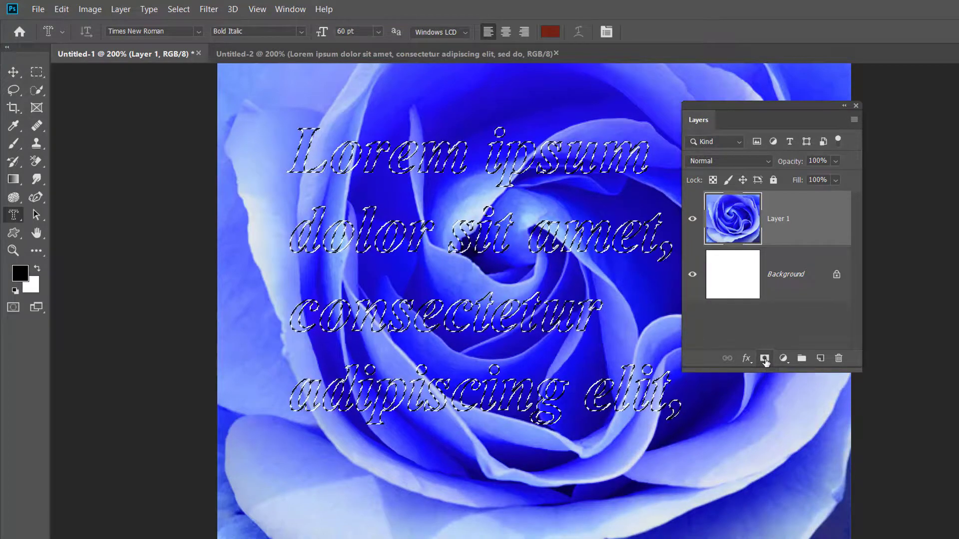
{"action": "left_click", "coordinate": [764, 359]}
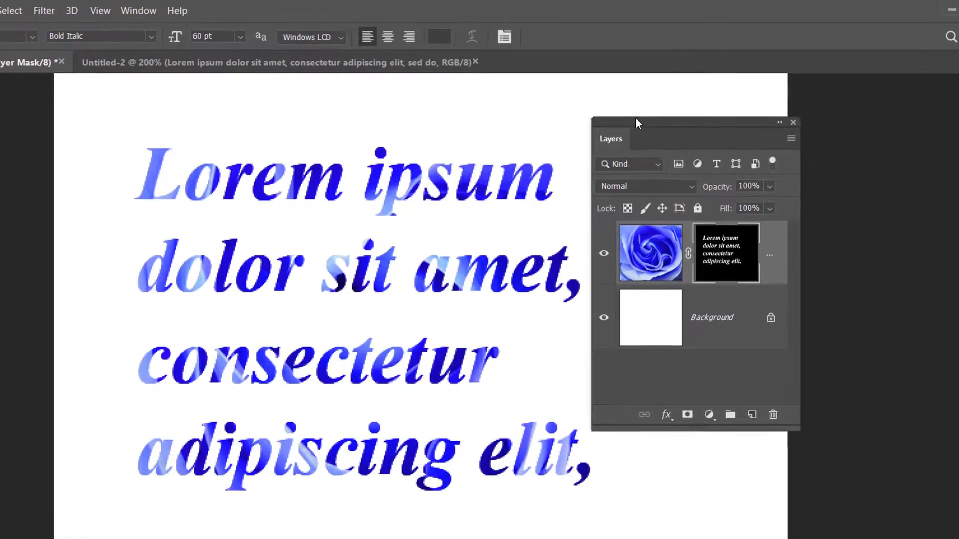
Move the Layers panel clear of the text, show the Styles panel and place it beside the text
{"action": "left_click_drag", "start_coordinate": [719, 103], "coordinate": [839, 150]}
{"action": "left_click_drag", "start_coordinate": [774, 176], "coordinate": [823, 165]}
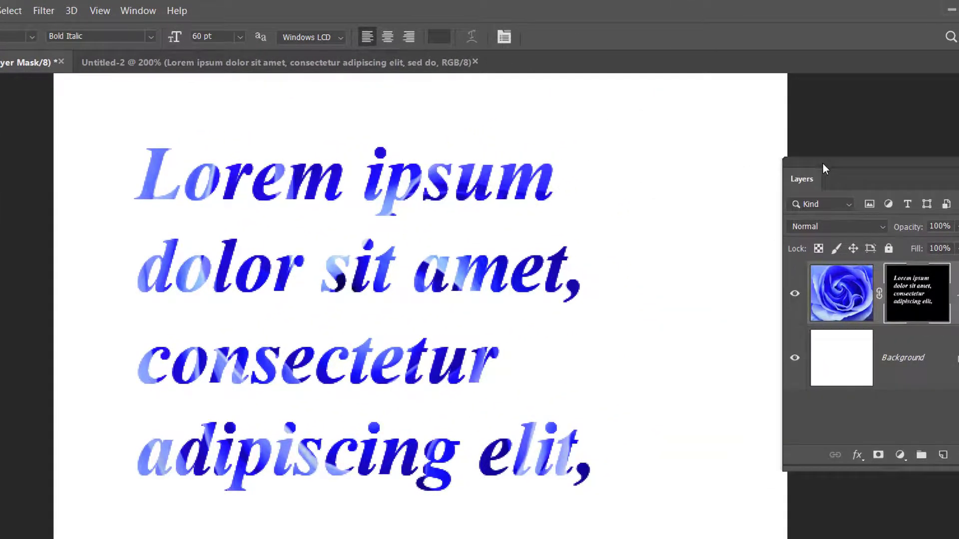
{"action": "left_click", "coordinate": [142, 12]}
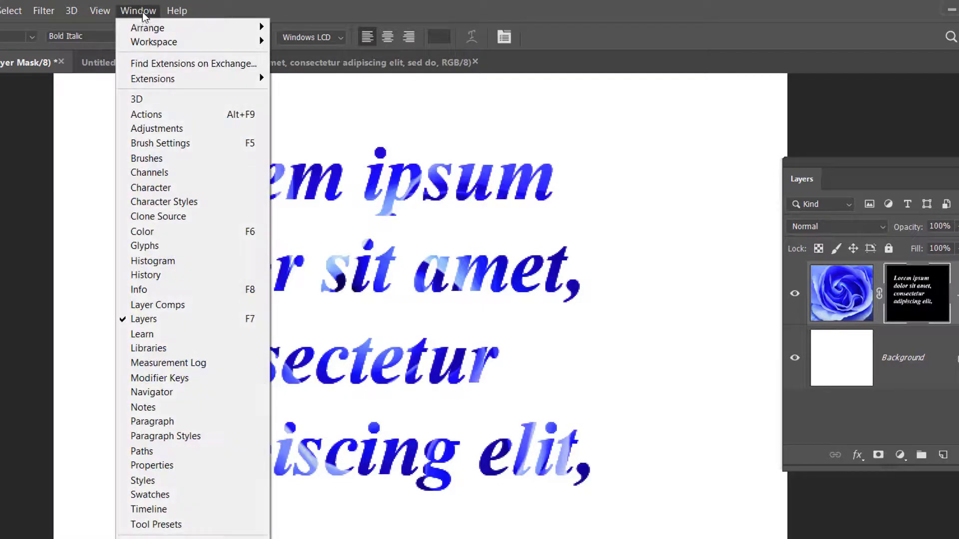
{"action": "left_click", "coordinate": [202, 480]}
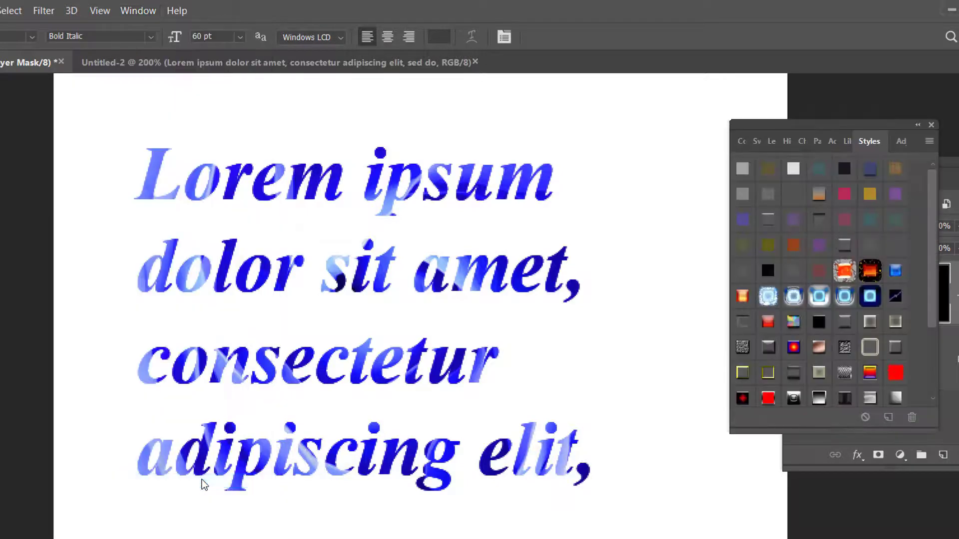
{"action": "left_click_drag", "start_coordinate": [807, 124], "coordinate": [663, 84]}
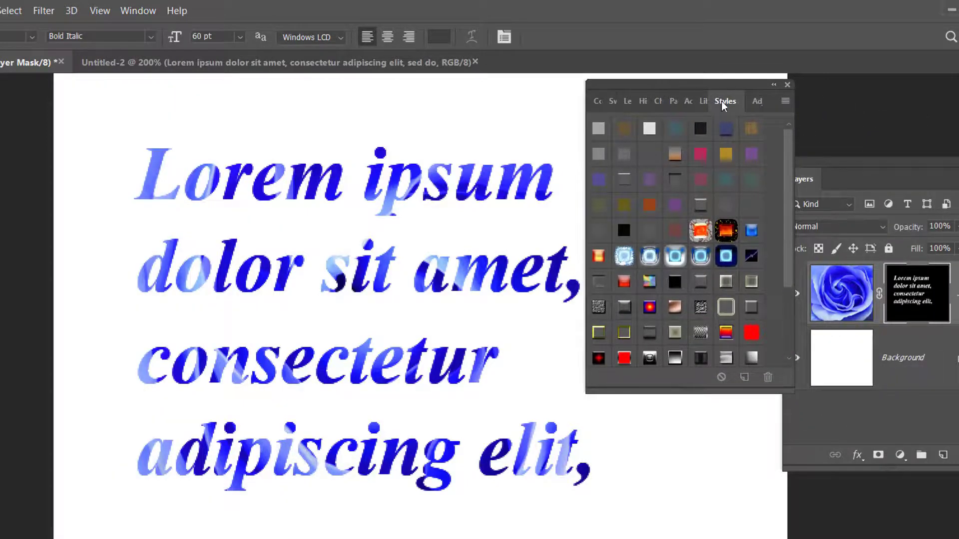
{"action": "left_click", "coordinate": [784, 103]}
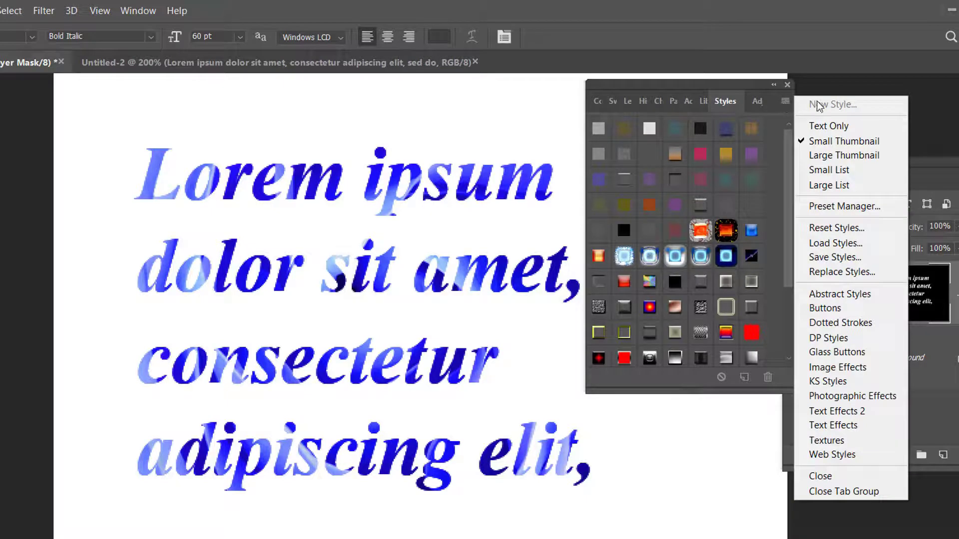
{"action": "left_click", "coordinate": [877, 457]}
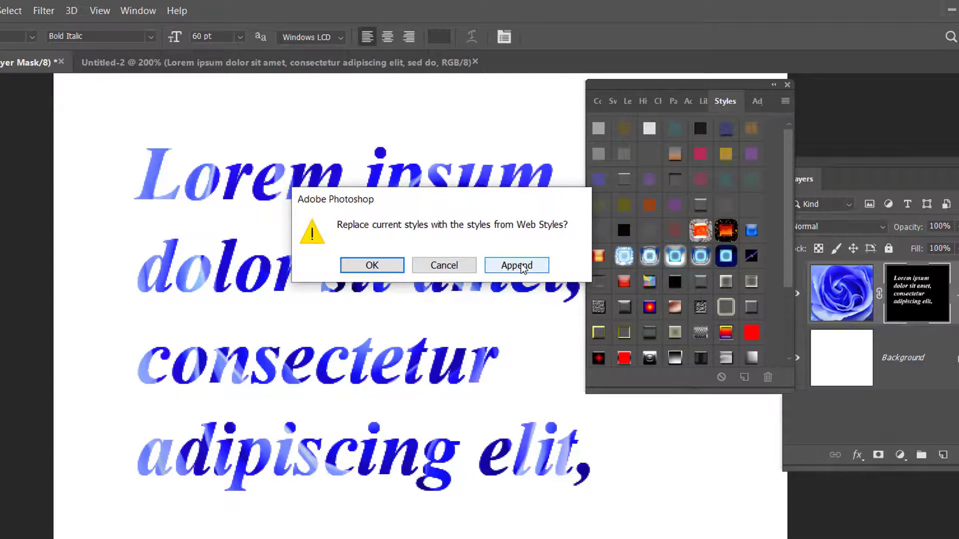
{"action": "left_click", "coordinate": [419, 270]}
Append the Web Styles set to the current layer style presets
{"action": "left_click", "coordinate": [785, 102]}
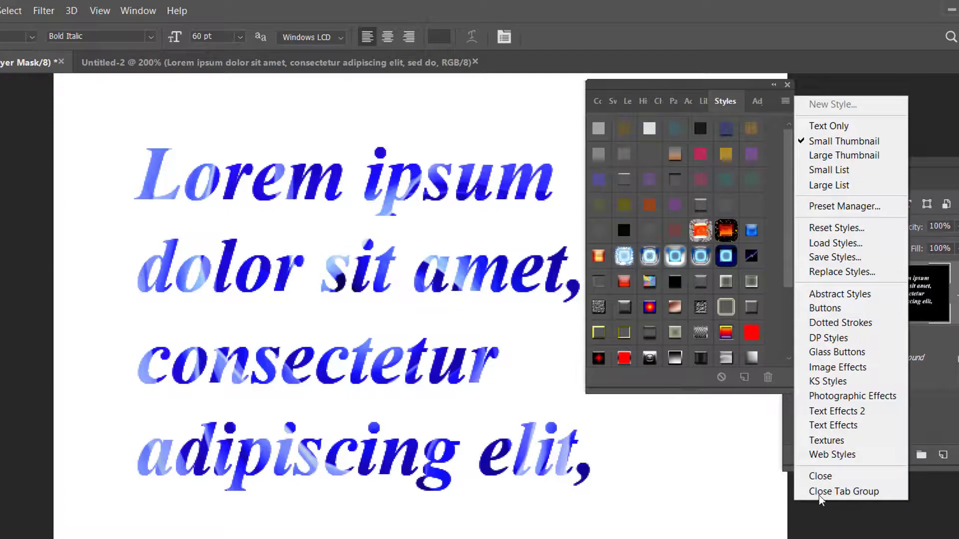
{"action": "left_click", "coordinate": [832, 455]}
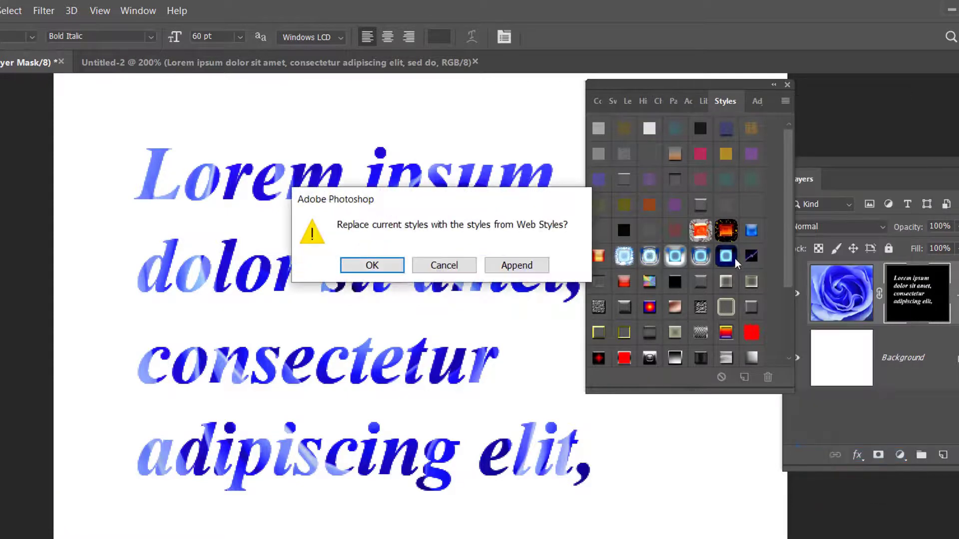
{"action": "left_click", "coordinate": [520, 266]}
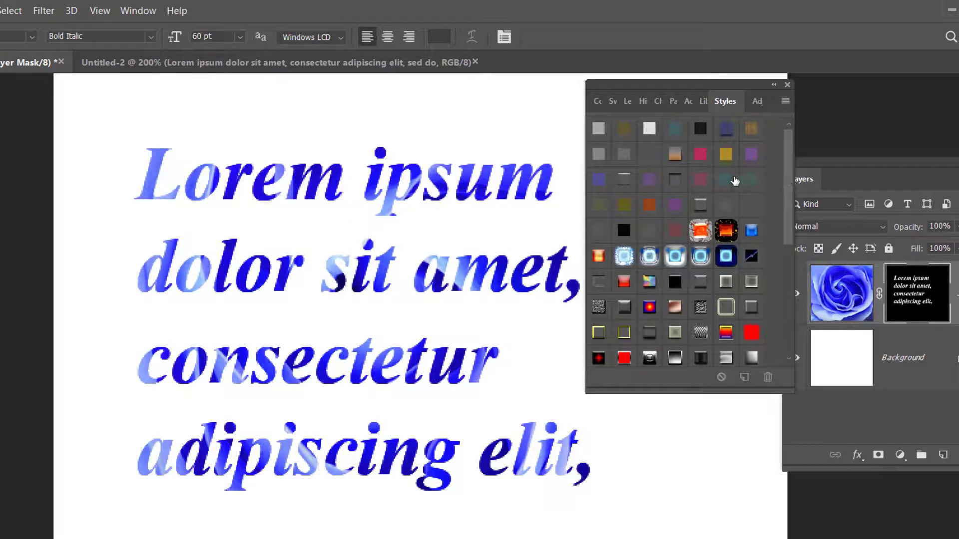
Try shadowed gradient, fiery lava and glossy blue style presets on the masked rose layer
{"action": "left_click", "coordinate": [665, 135]}
{"action": "left_click", "coordinate": [699, 178]}
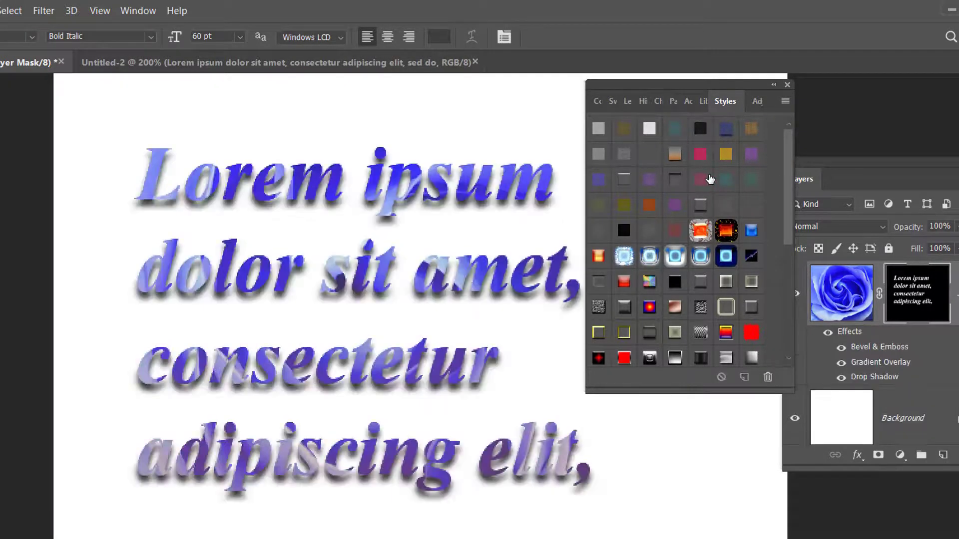
{"action": "left_click", "coordinate": [709, 178]}
{"action": "left_click", "coordinate": [731, 236]}
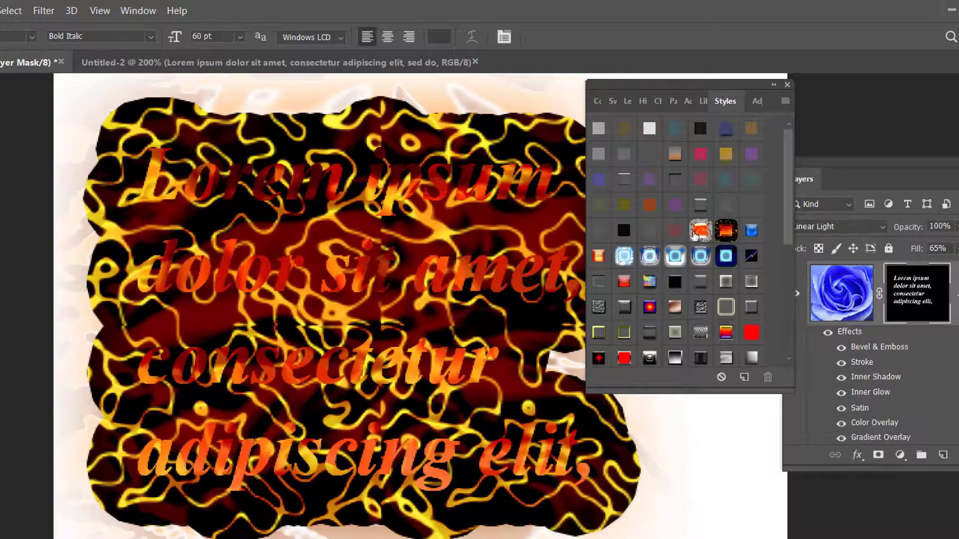
{"action": "left_click", "coordinate": [700, 231]}
{"action": "left_click", "coordinate": [751, 231]}
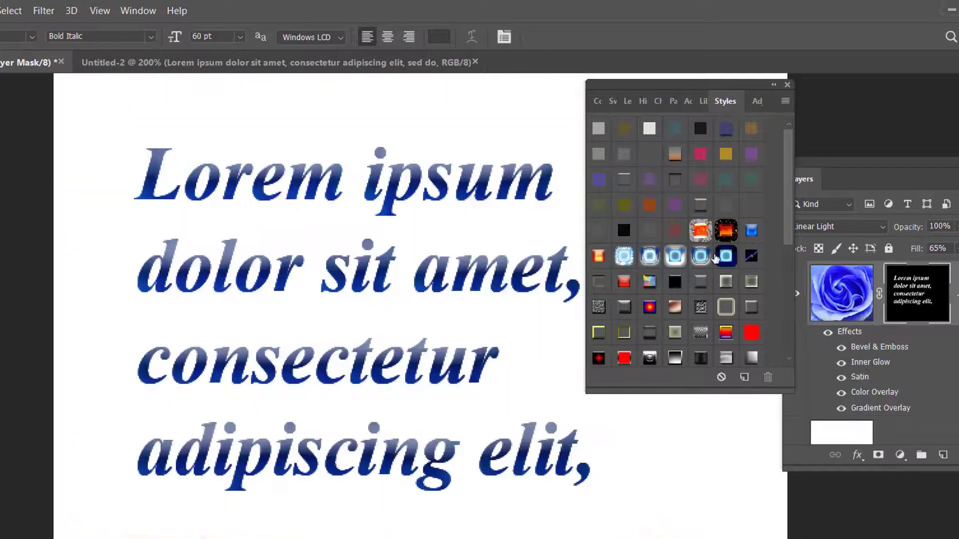
Try copper gradient, striped metallic and dark satin style presets on the masked rose layer
{"action": "left_click", "coordinate": [705, 257]}
{"action": "left_click", "coordinate": [670, 306]}
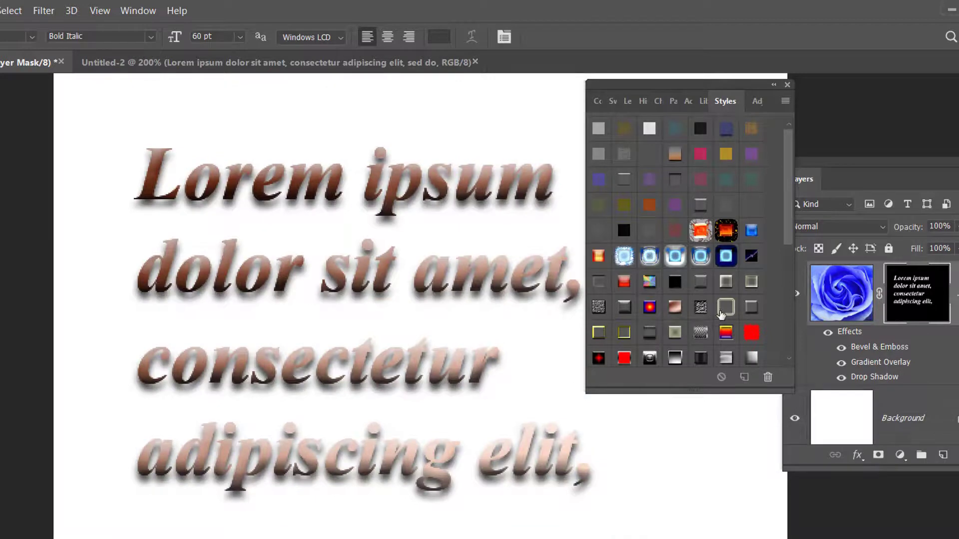
{"action": "left_click", "coordinate": [722, 312]}
{"action": "left_click", "coordinate": [725, 333]}
{"action": "left_click", "coordinate": [701, 334]}
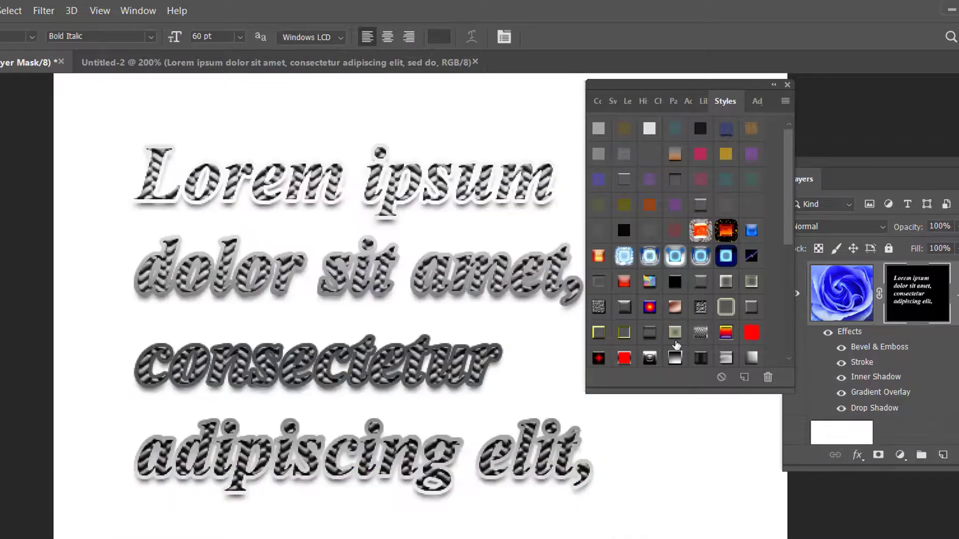
{"action": "left_click", "coordinate": [675, 342]}
{"action": "left_click", "coordinate": [697, 358]}
Try grey chrome and fading gradient overlay style presets on the masked rose layer
{"action": "scroll", "coordinate": [696, 347], "scroll_direction": "down", "scroll_amount": 1}
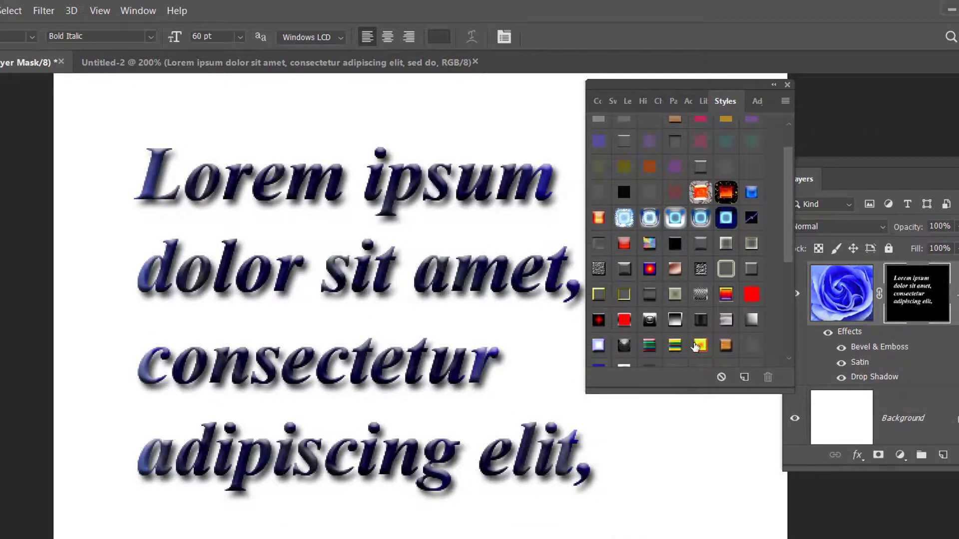
{"action": "left_click", "coordinate": [675, 347]}
{"action": "left_click", "coordinate": [726, 322]}
{"action": "scroll", "coordinate": [733, 328], "scroll_direction": "down", "scroll_amount": 2}
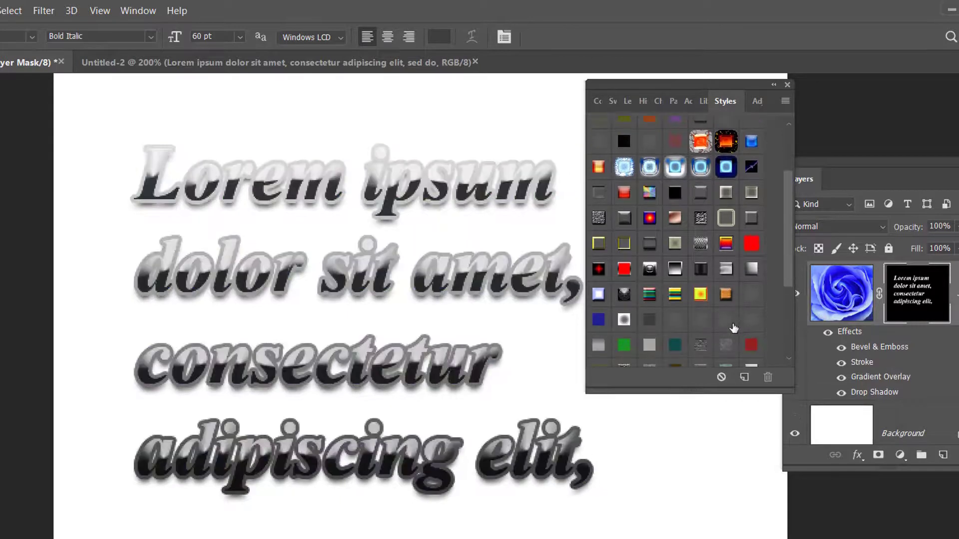
{"action": "left_click", "coordinate": [726, 297]}
{"action": "left_click", "coordinate": [658, 324]}
Try green color overlay, violet-tinted satin and dark teal chrome style presets on the masked rose layer
{"action": "scroll", "coordinate": [659, 324], "scroll_direction": "down", "scroll_amount": 1}
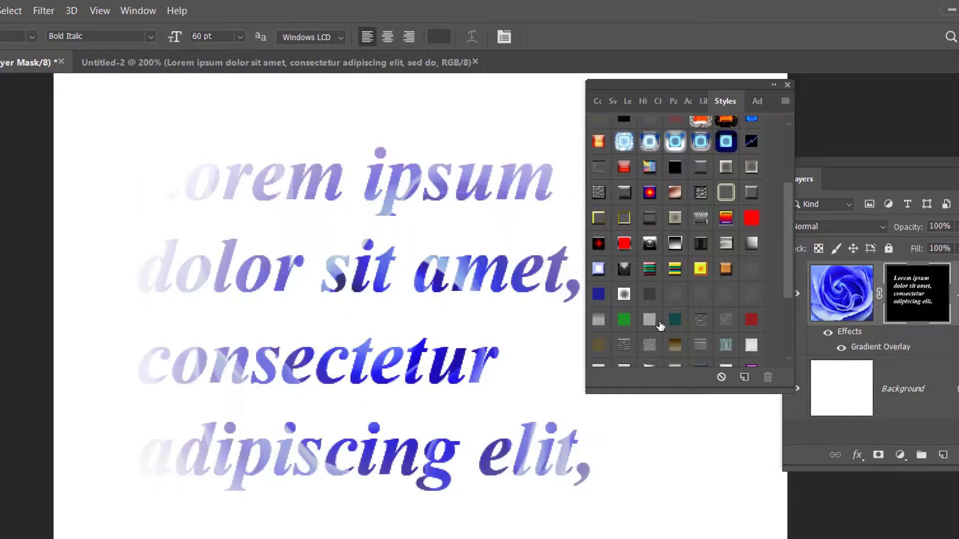
{"action": "left_click", "coordinate": [678, 342]}
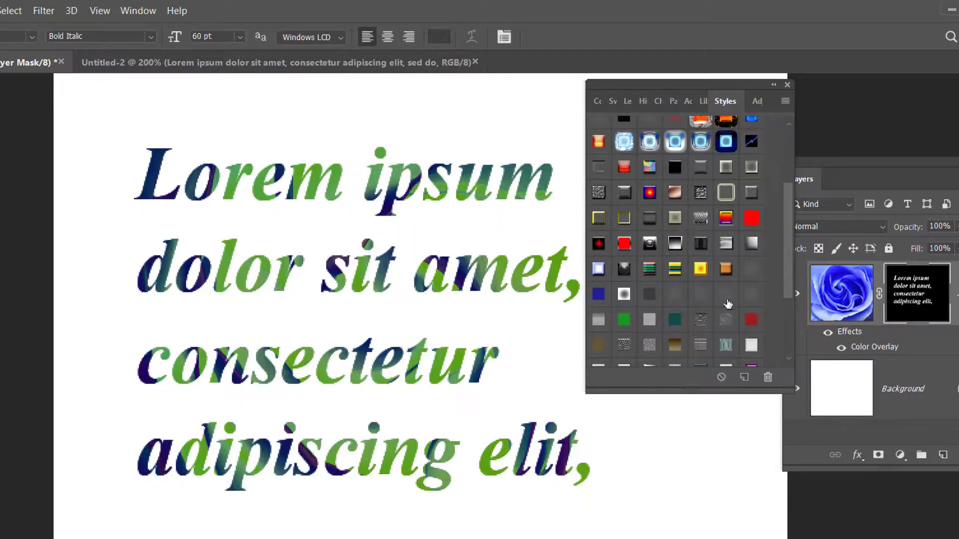
{"action": "left_click", "coordinate": [727, 299]}
{"action": "scroll", "coordinate": [727, 299], "scroll_direction": "down", "scroll_amount": 2}
{"action": "left_click", "coordinate": [745, 342]}
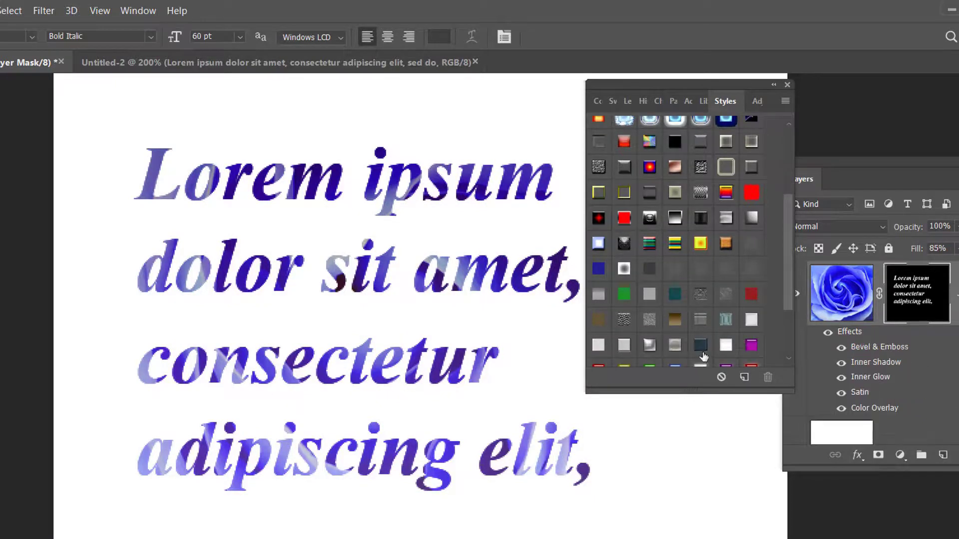
{"action": "left_click", "coordinate": [699, 345]}
Try the appended green glass and outlined blue web styles, and apply the blue glass style with a soft shadow
{"action": "scroll", "coordinate": [709, 340], "scroll_direction": "down", "scroll_amount": 2}
{"action": "scroll", "coordinate": [710, 339], "scroll_direction": "down", "scroll_amount": 2}
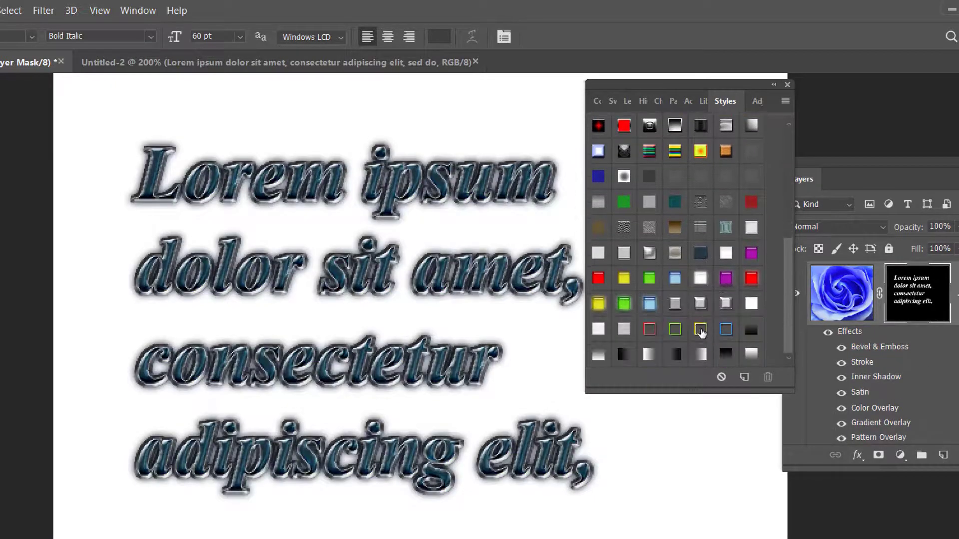
{"action": "left_click", "coordinate": [701, 333]}
{"action": "left_click", "coordinate": [624, 306]}
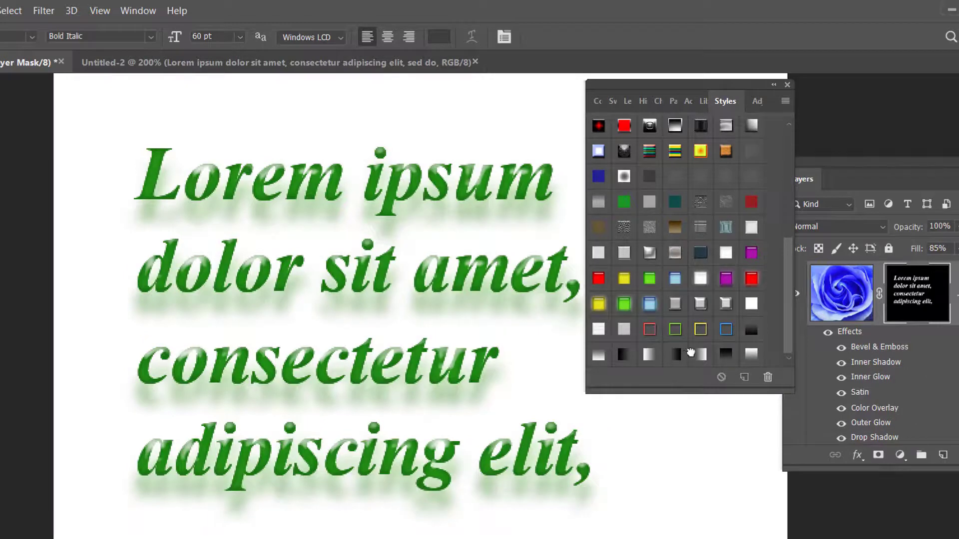
{"action": "left_click", "coordinate": [699, 354]}
{"action": "left_click", "coordinate": [726, 330]}
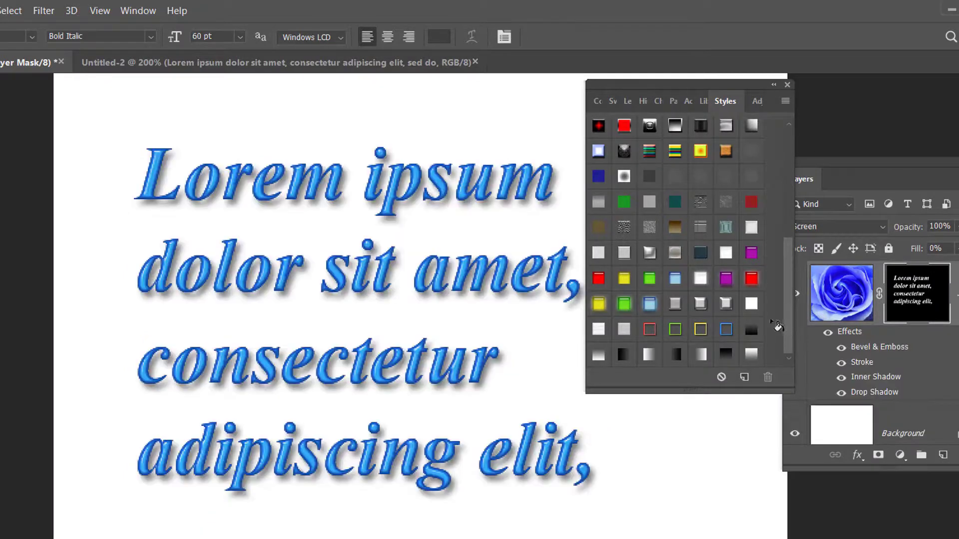
{"action": "left_click", "coordinate": [651, 330]}
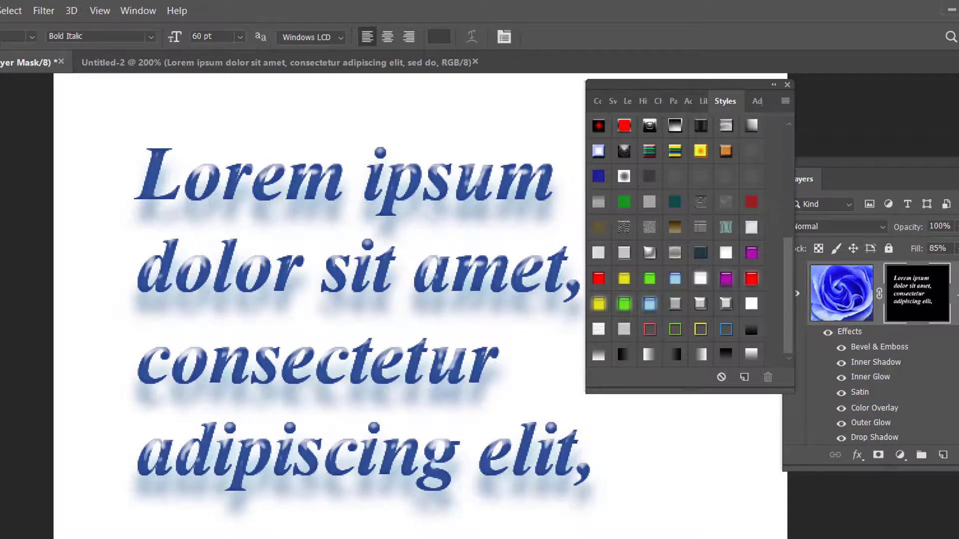